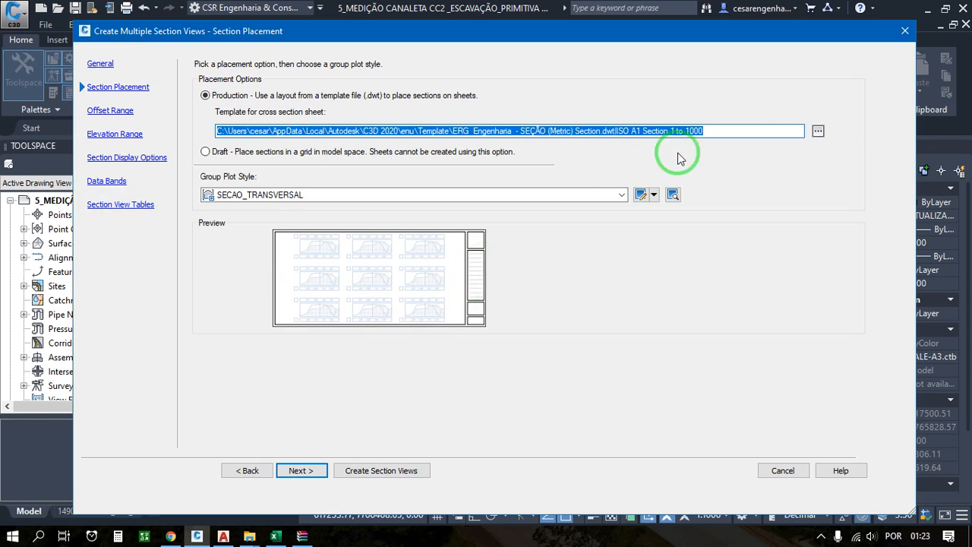
Step: Choose the ISO A1 Section 1 to 1000 layout from the ERG Engenharia - SEÇÃO (Metric) Section template for the cross section sheets
click(818, 132)
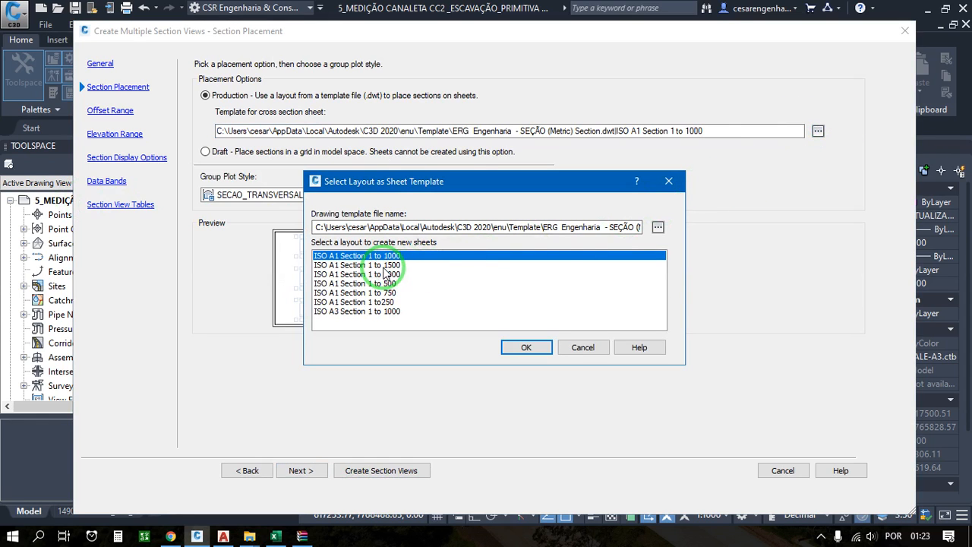
click(658, 227)
click(561, 357)
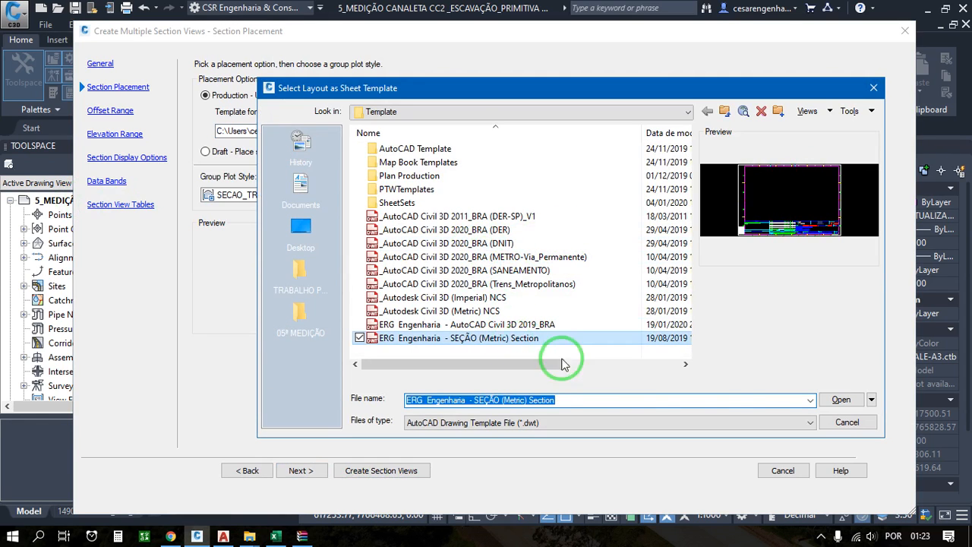
click(846, 396)
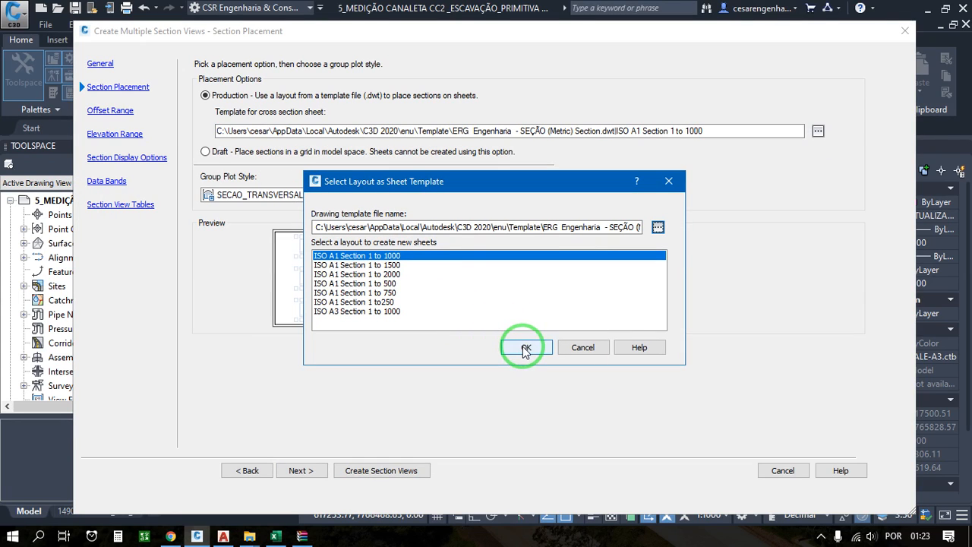
click(526, 348)
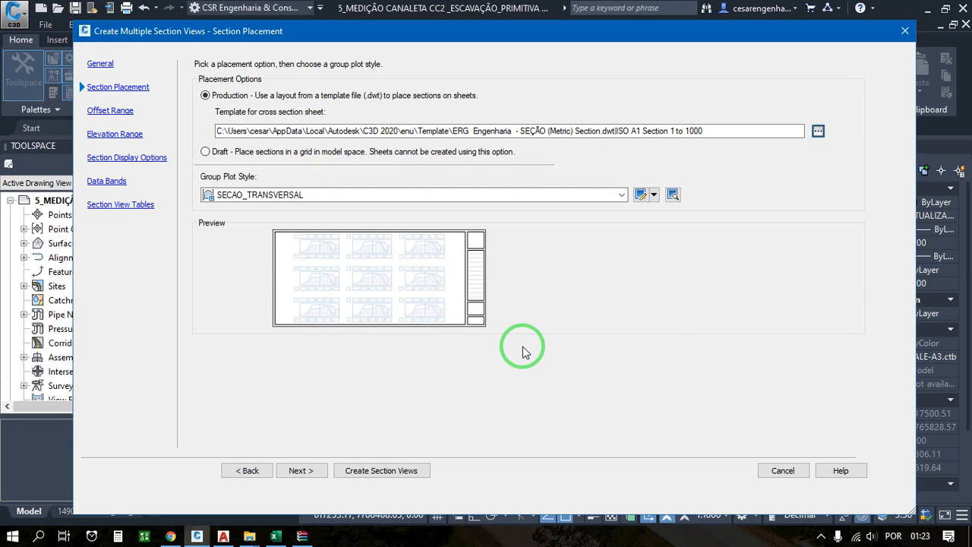
Step: Review the elevation range settings, then recheck the cross section sheet layout and keep ISO A1 Section 1 to 1000
click(302, 470)
click(302, 470)
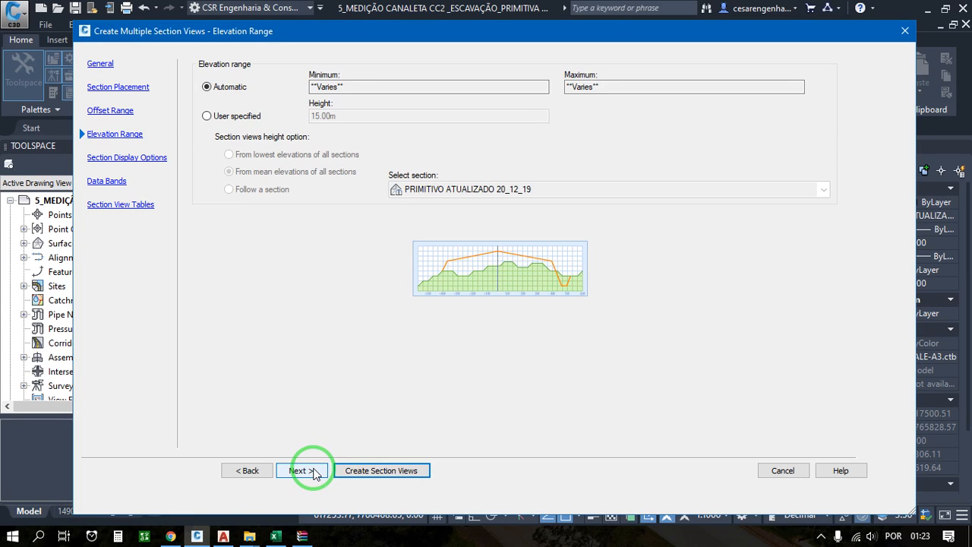
click(248, 470)
click(248, 470)
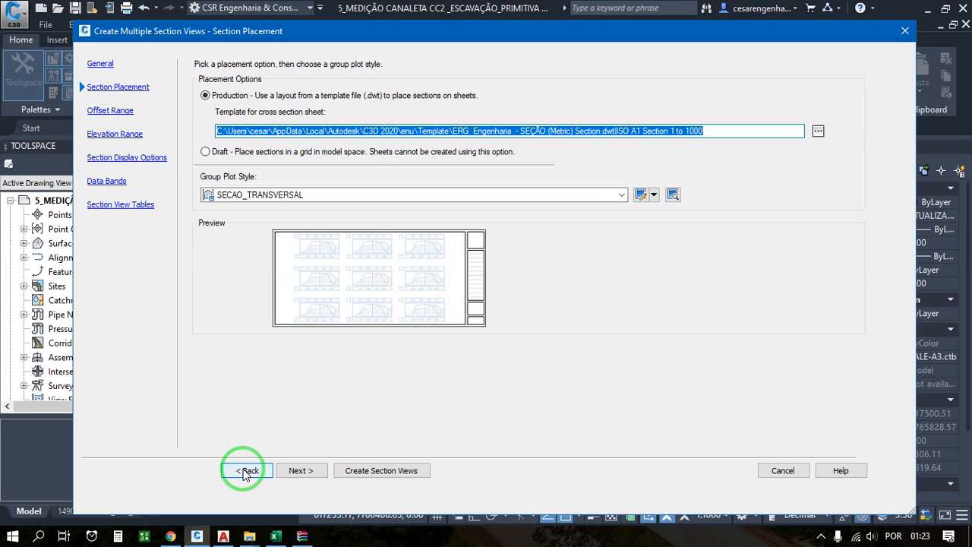
click(818, 132)
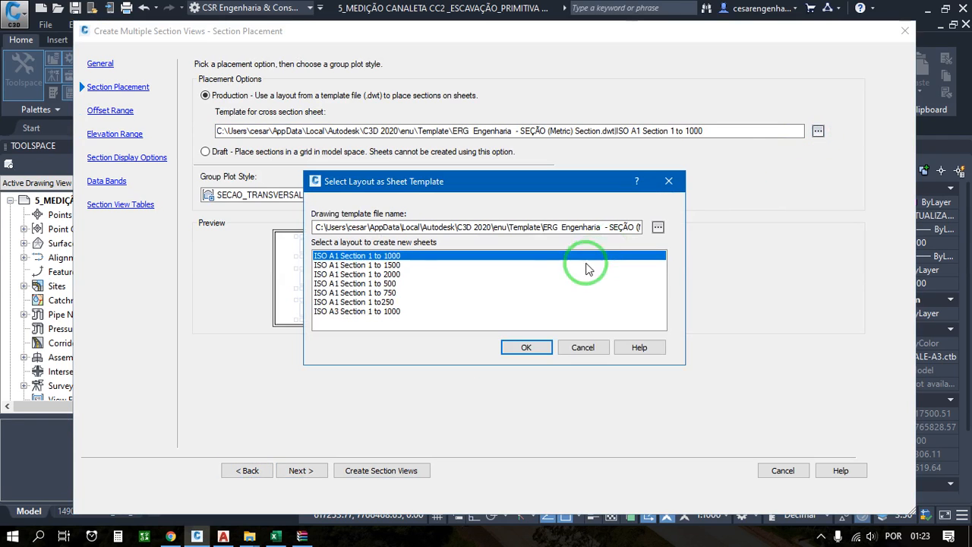
click(532, 347)
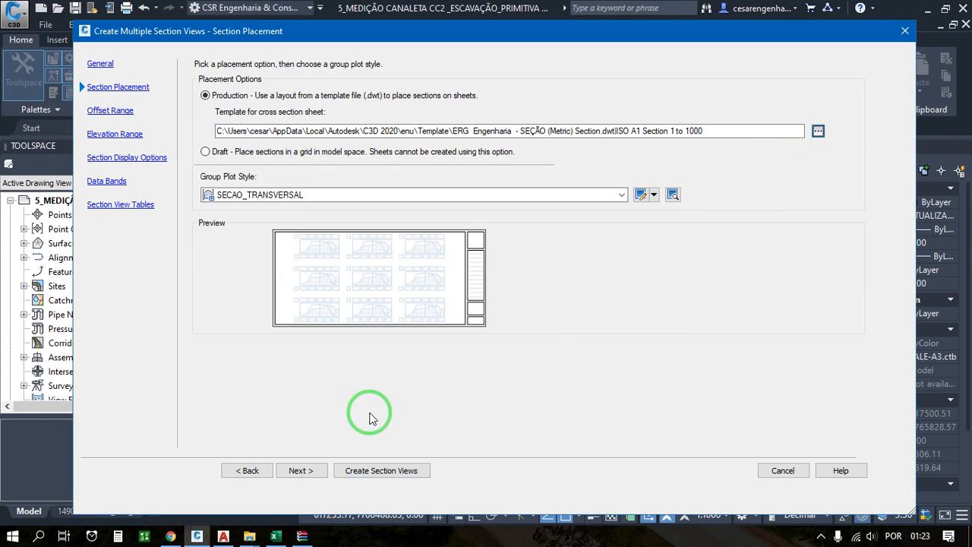
Step: Create the multiple section views with the remaining settings unchanged and place them in the empty area beside the plan
click(298, 470)
click(297, 471)
click(297, 470)
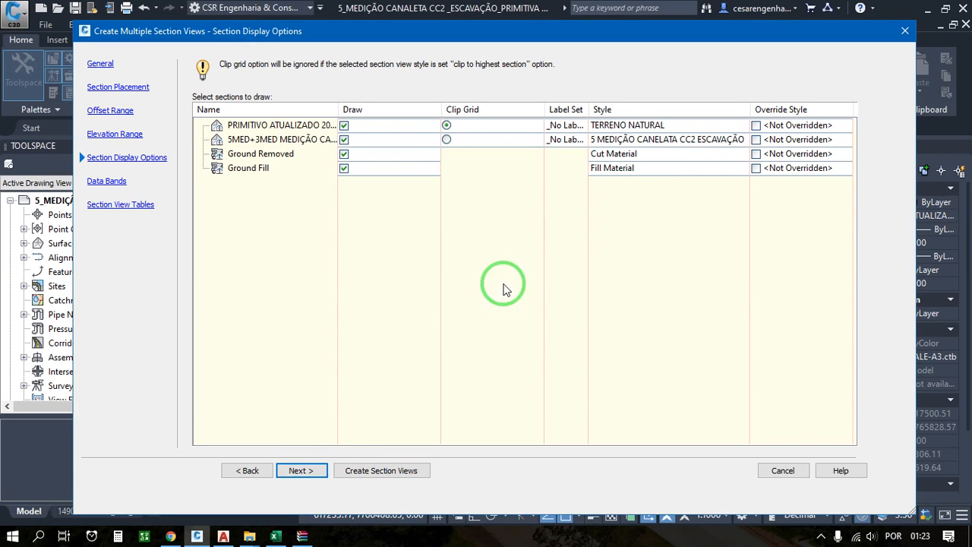
click(319, 472)
click(325, 472)
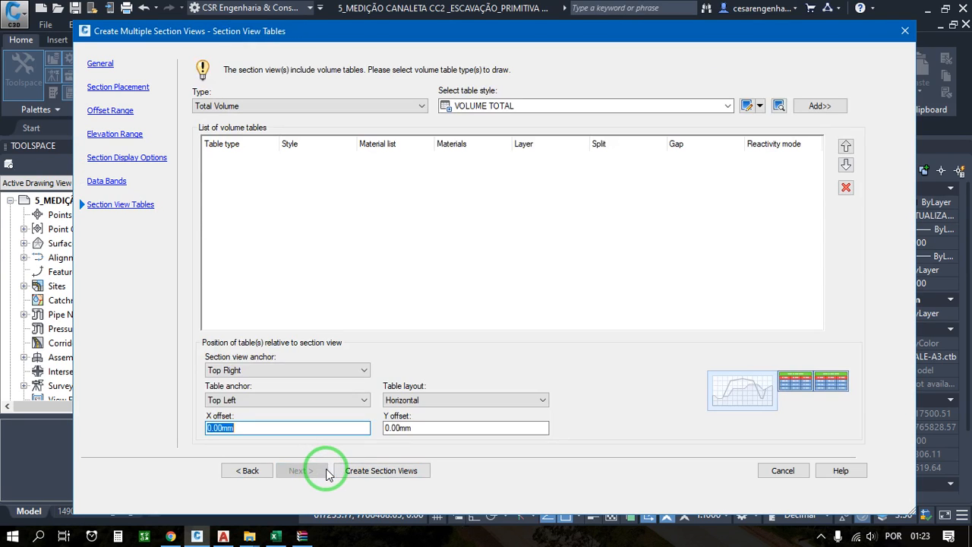
click(364, 471)
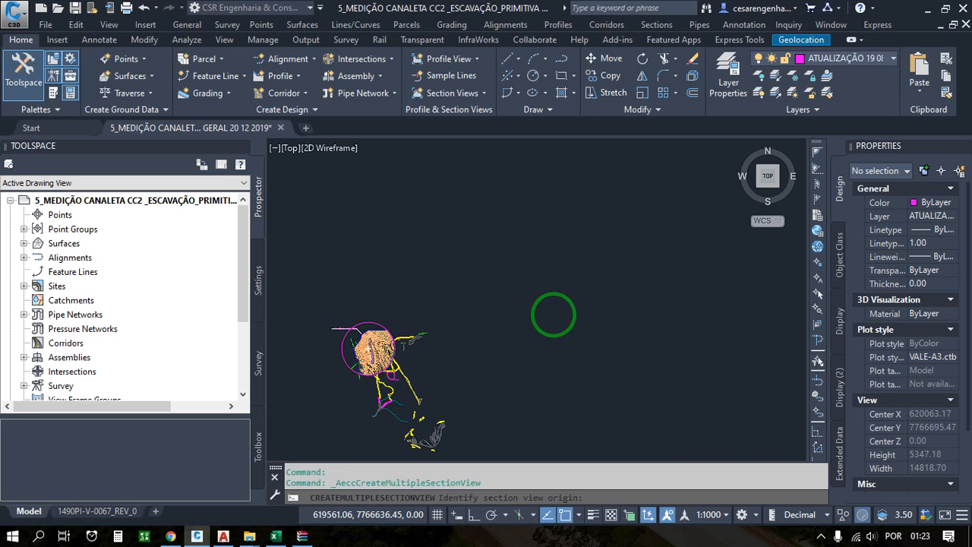
click(554, 315)
scroll(559, 304, up, 10)
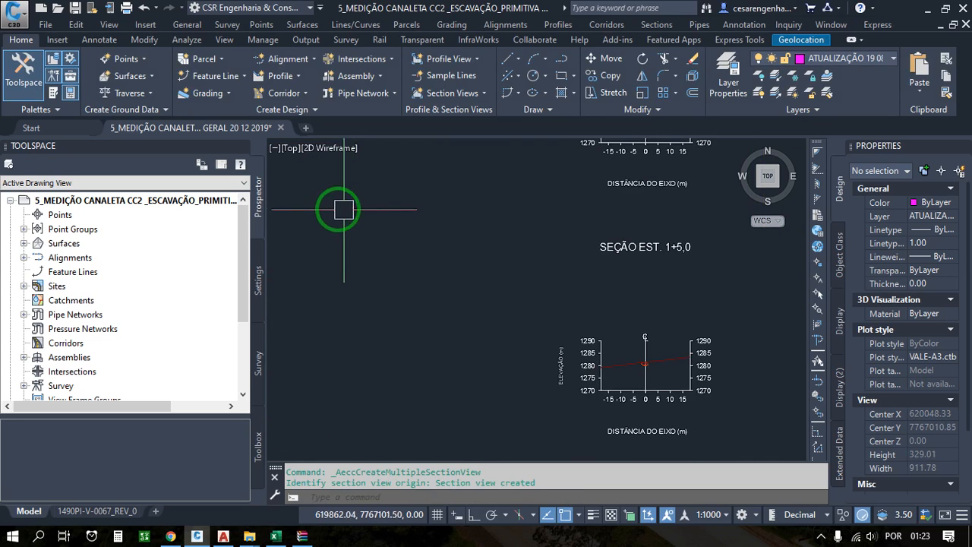
scroll(336, 223, up, 10)
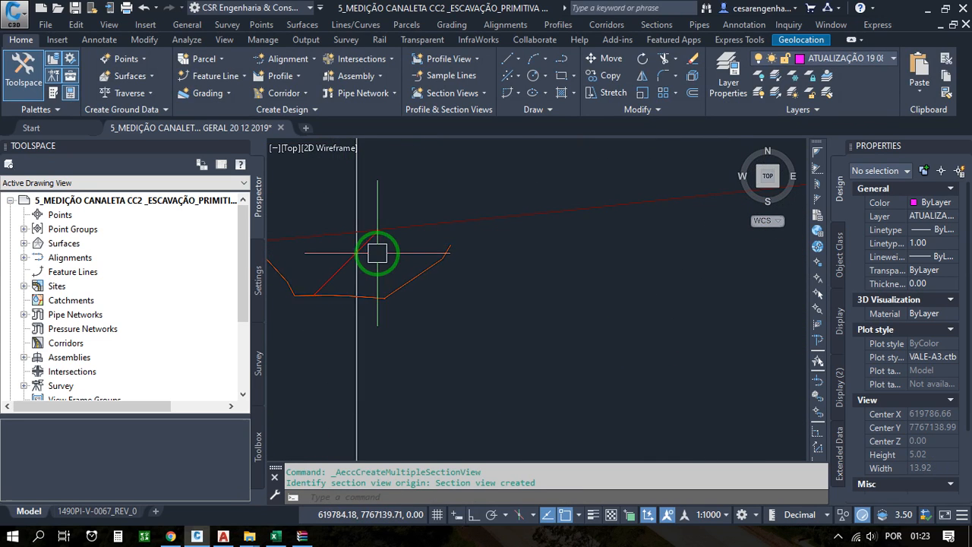
scroll(378, 254, down, 4)
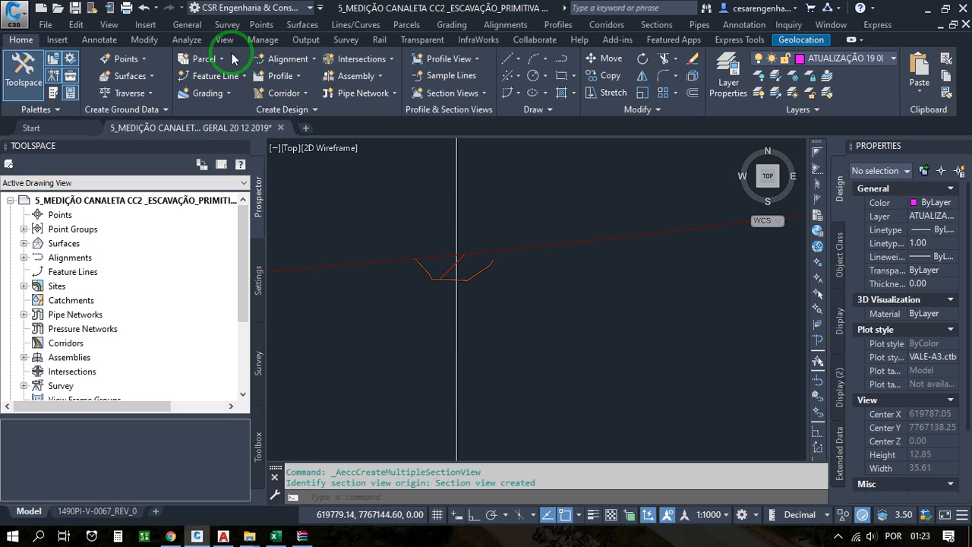
click(306, 40)
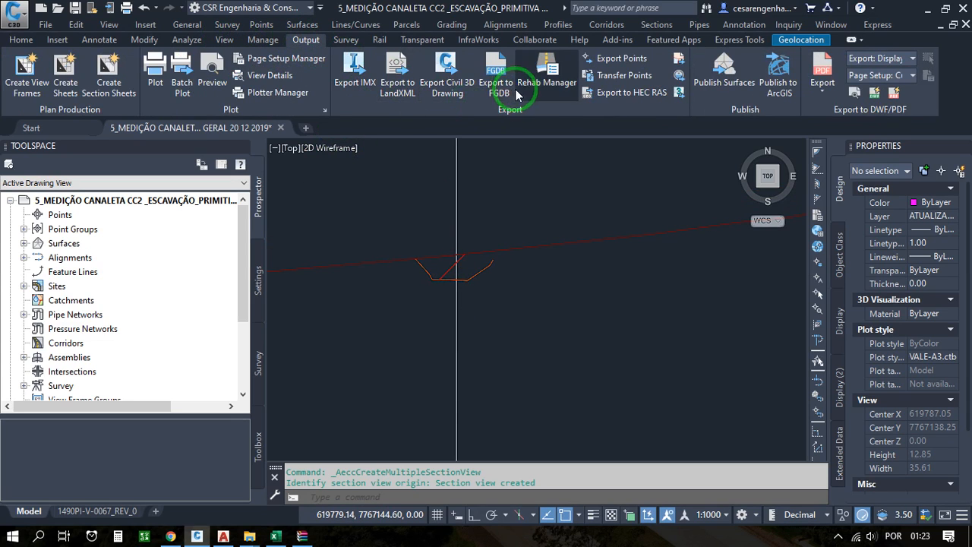
click(22, 39)
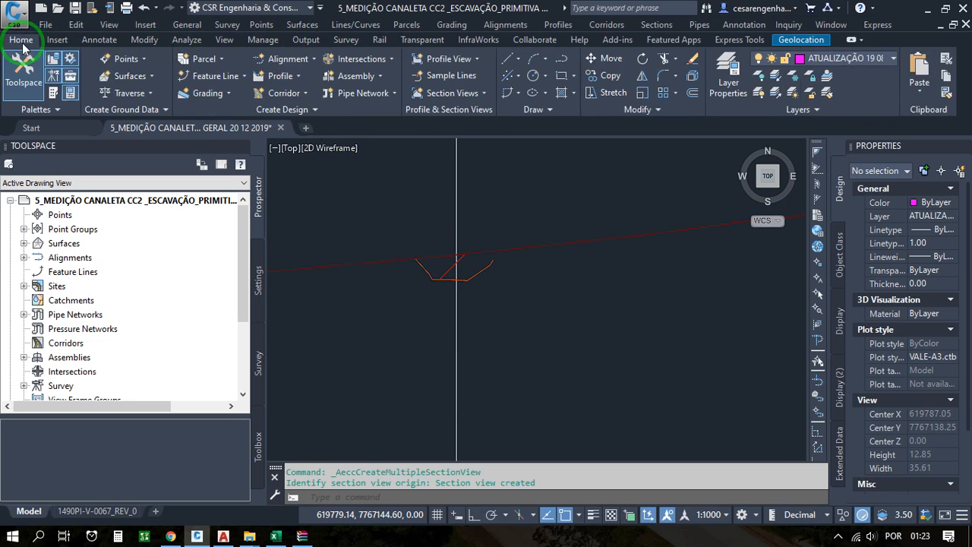
click(148, 39)
click(187, 40)
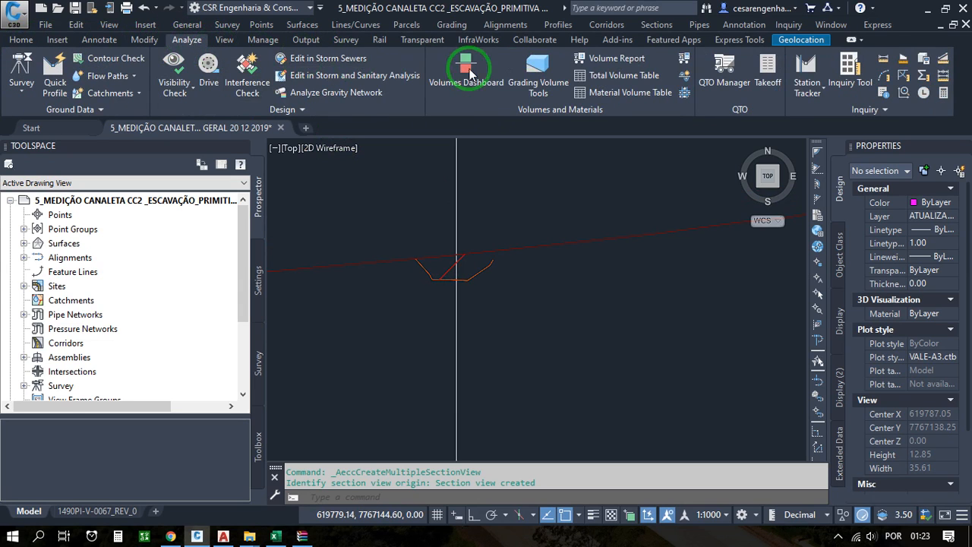
click(617, 58)
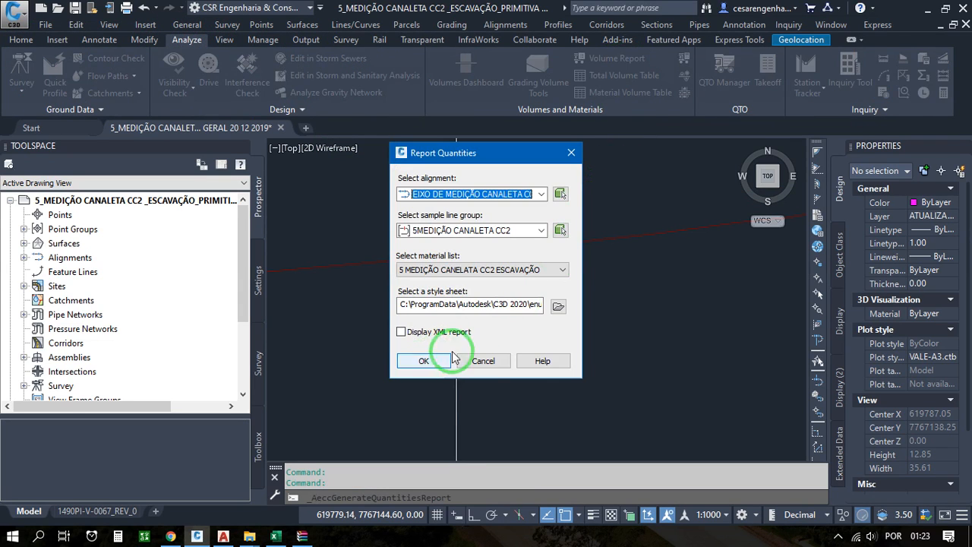
click(482, 360)
Step: Open the material list of the 5MEDIÇÃO CANALETA CC2 sample line group and expand Ground Removed and Ground Fill
click(684, 67)
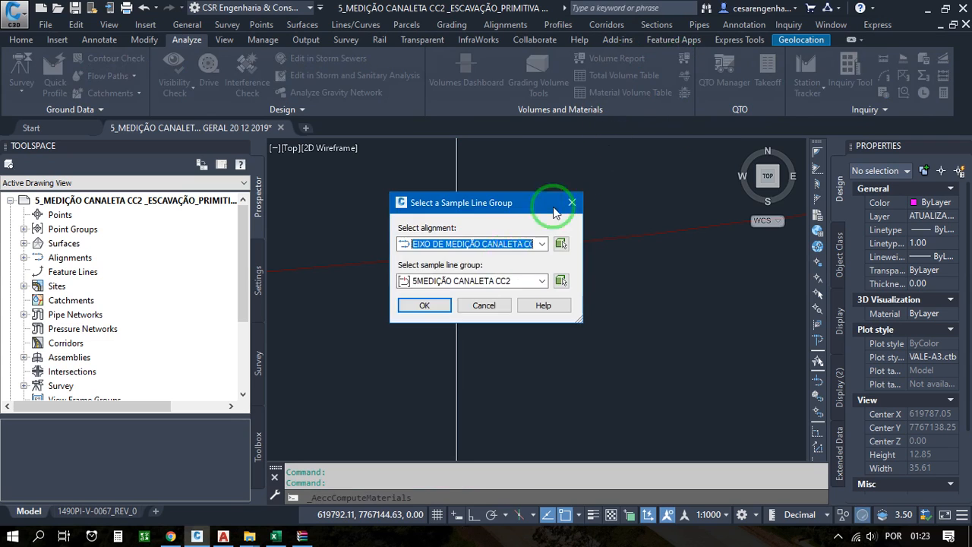
click(433, 304)
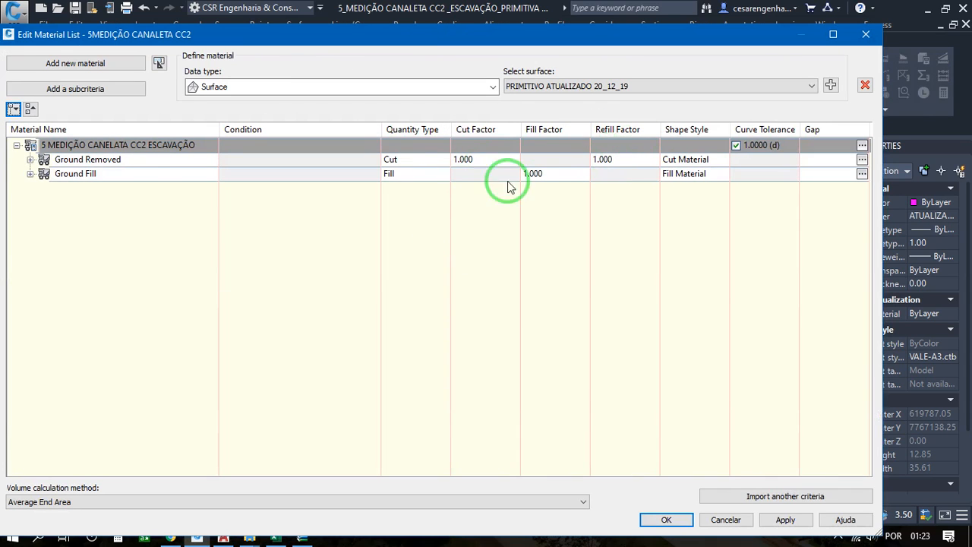
click(30, 160)
click(30, 201)
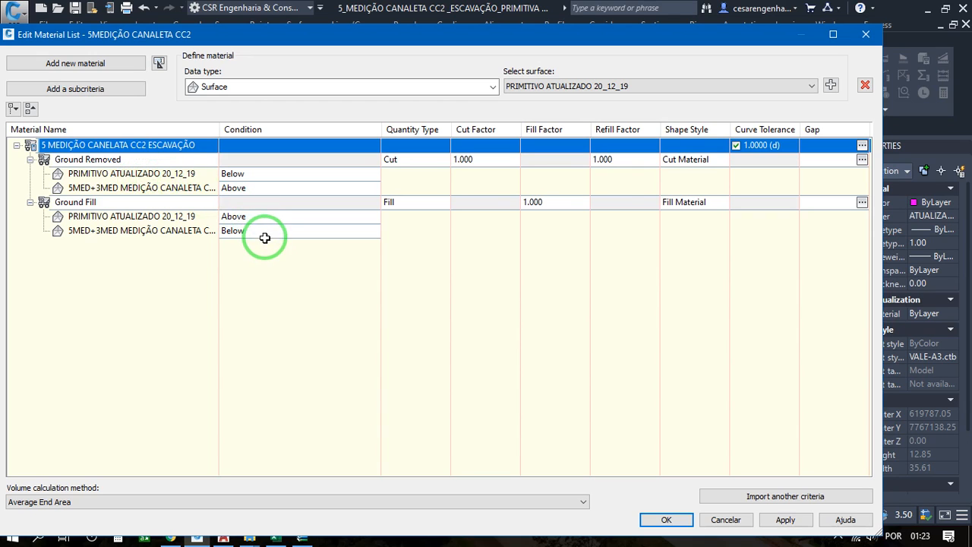
Step: Copy the Cut Material shape style of Ground Removed and name the copy 5 MEDIÇÃO CANELATA CC2 ESCAVAÇÃO
click(679, 169)
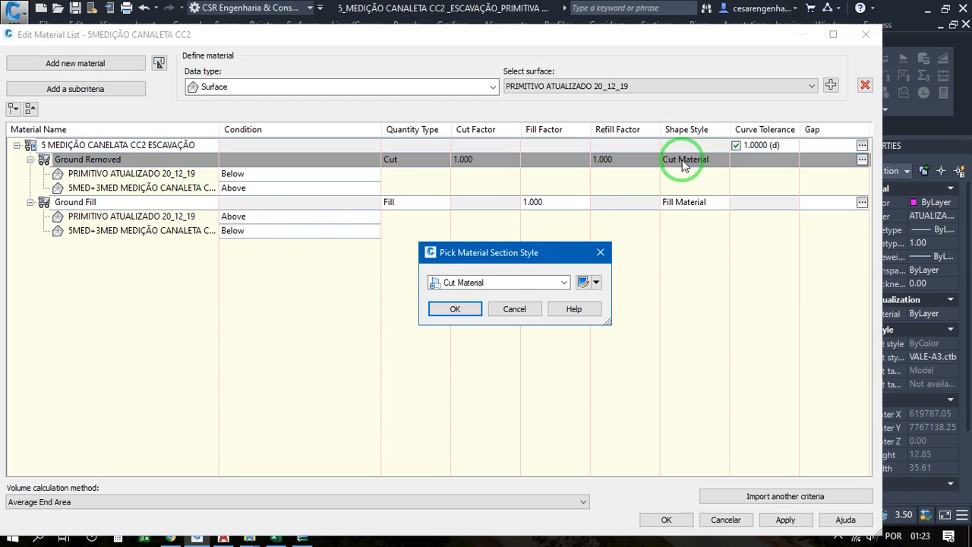
click(596, 283)
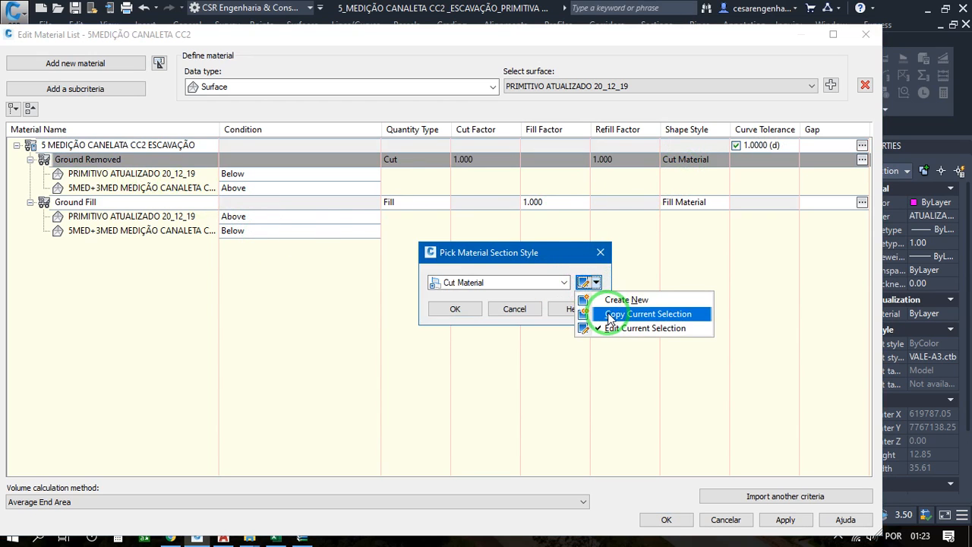
click(611, 313)
click(328, 66)
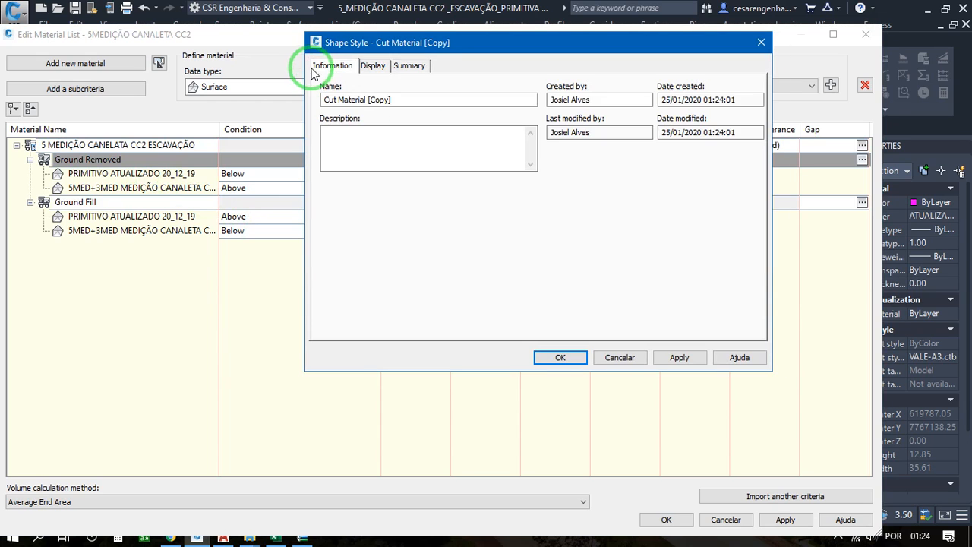
triple_click(420, 99)
text(5 MEDIÇÃO CANELATA CC2 ESCAVAÇÃO)
Step: Set the new shape style's Shape Area Fill hatch scale to 0.04 for the Plan view direction
click(376, 66)
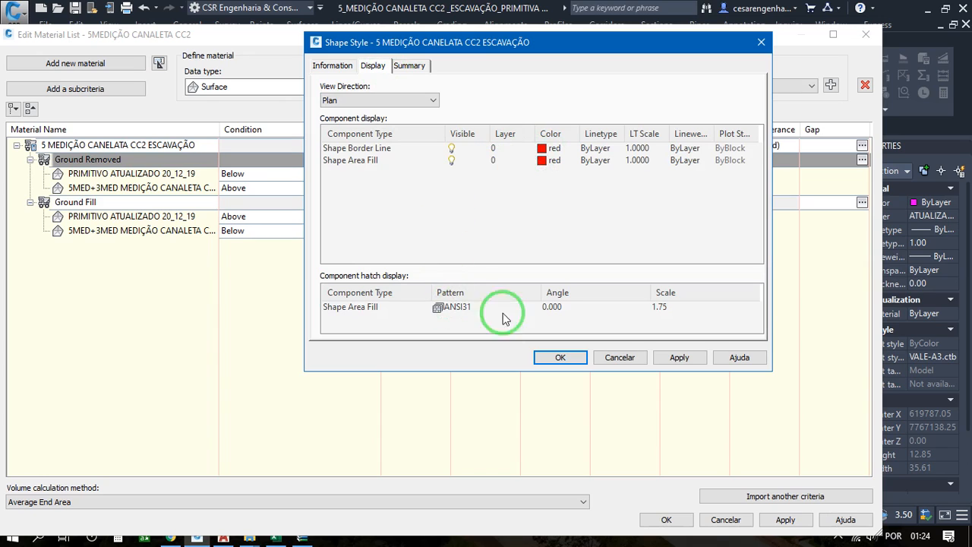
double_click(665, 308)
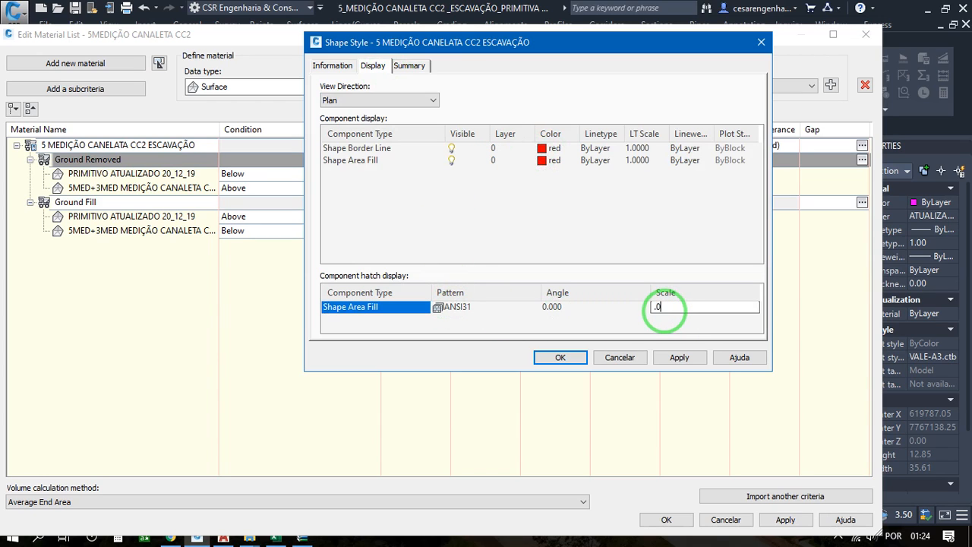
click(560, 357)
Step: Set the Shape Area Fill color to index 240 for the Section view direction of the new shape style
click(403, 101)
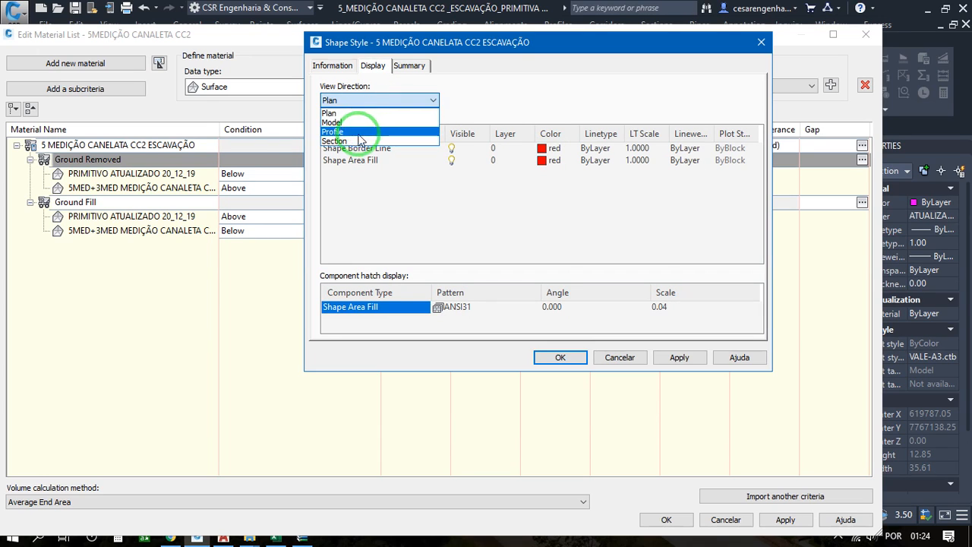
click(362, 141)
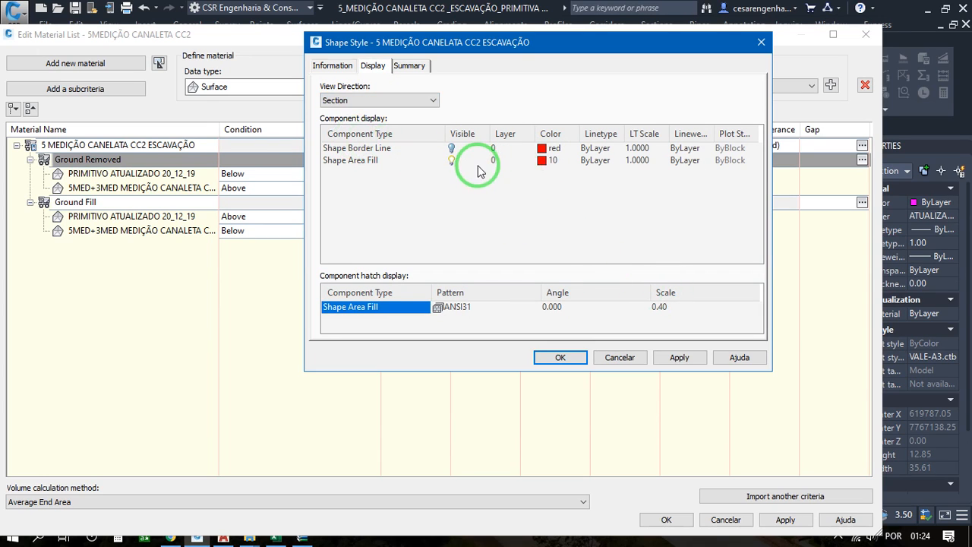
click(549, 160)
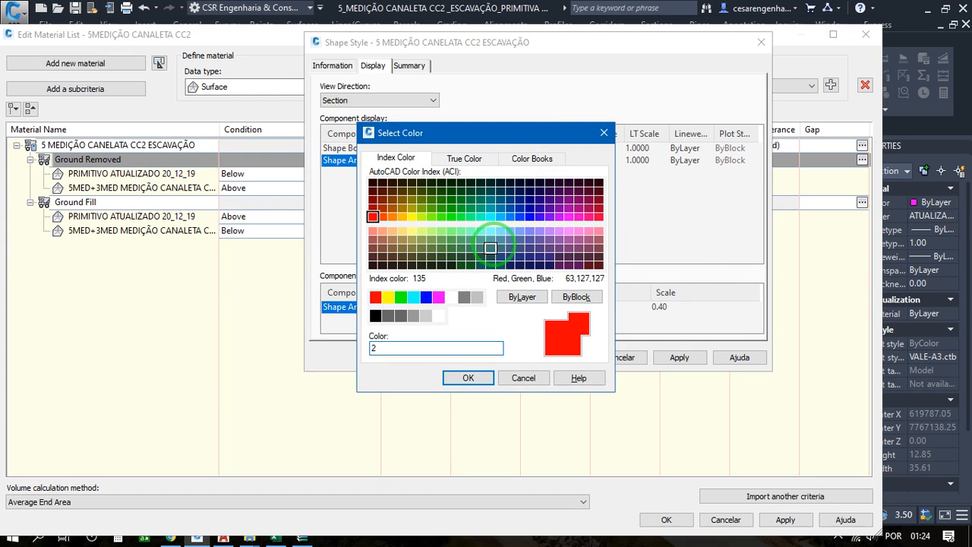
key(Return)
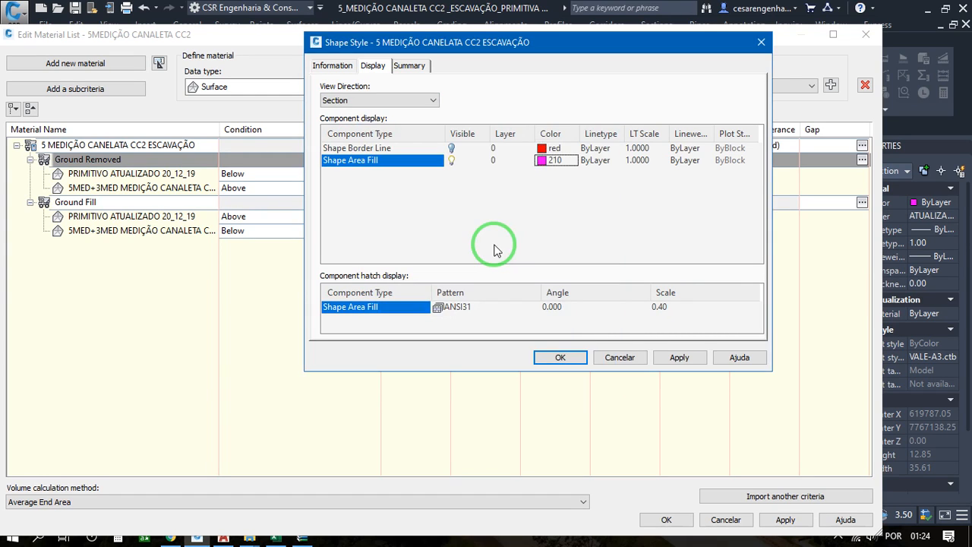
click(542, 171)
text(240)
key(Return)
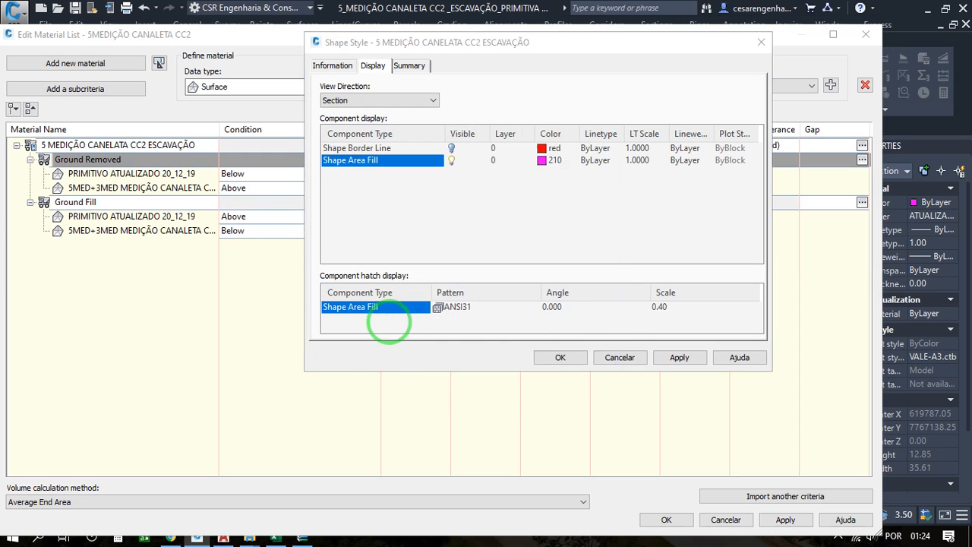
click(538, 168)
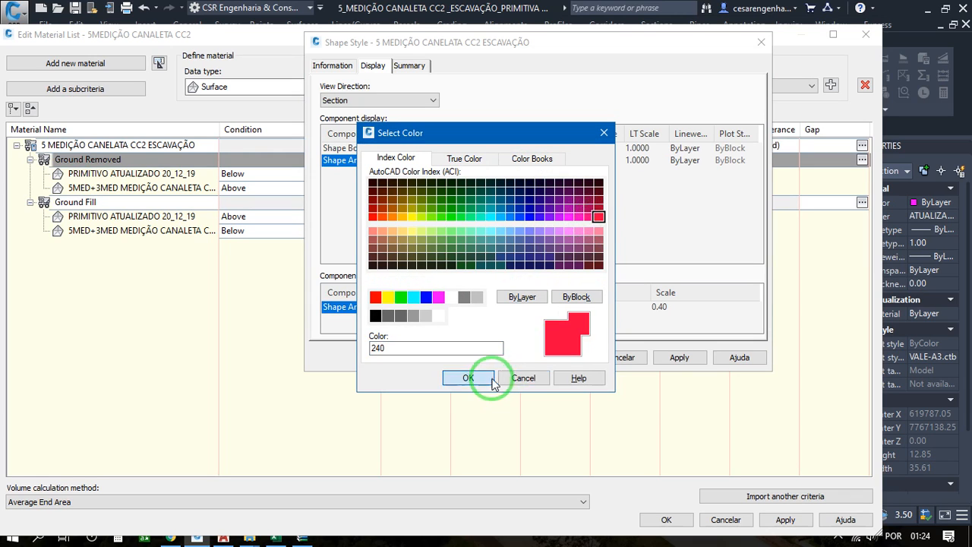
click(469, 379)
Step: Save the shape style, assign it to Ground Removed and apply the edited material list to the section views
click(563, 357)
click(455, 309)
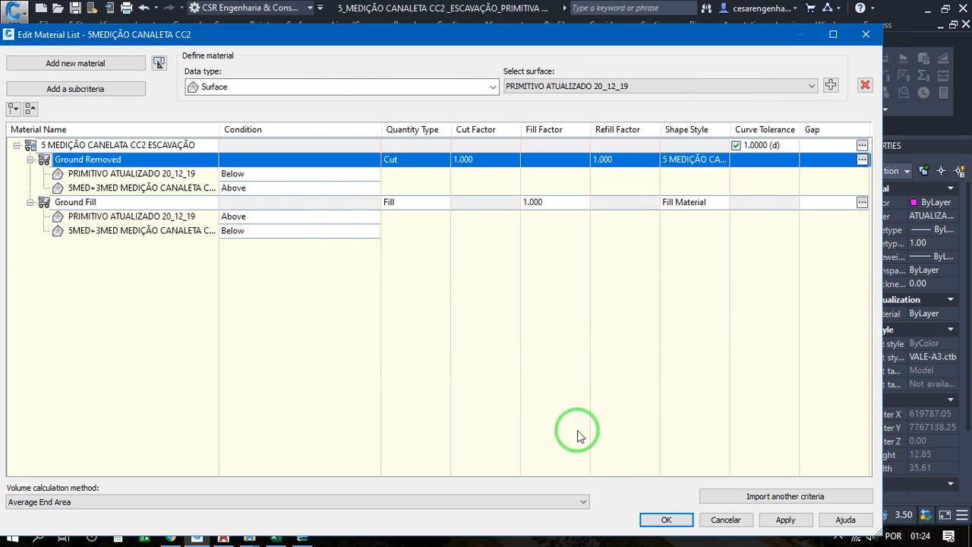
click(667, 519)
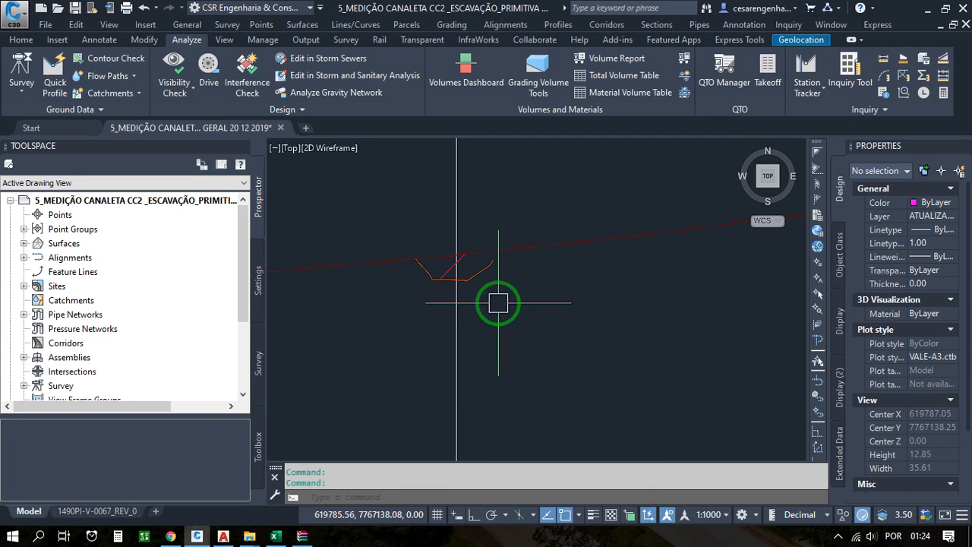
scroll(497, 302, down, 3)
scroll(470, 277, up, 5)
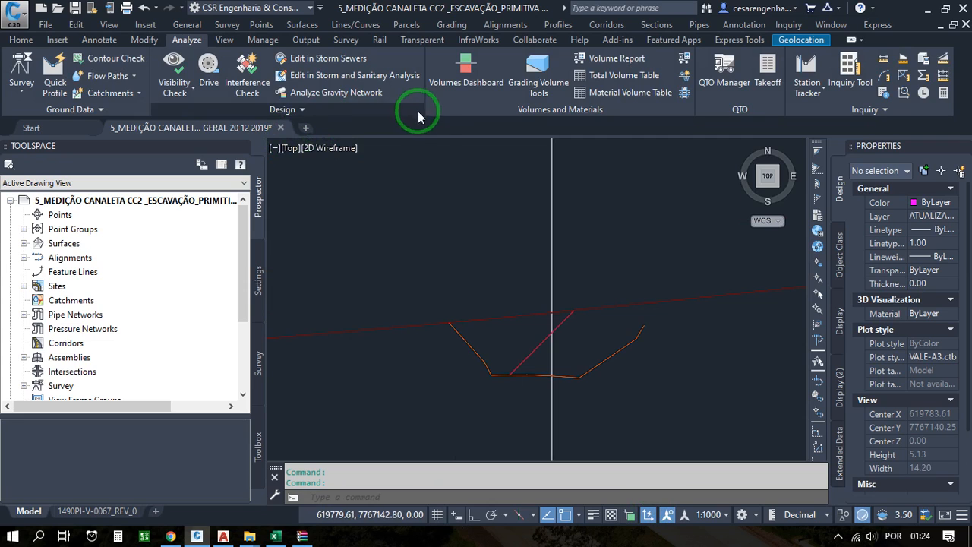
Step: Open Ground Removed's shape style for editing from the material list of the sample line group 5MEDIÇÃO CANALETA CC2
click(683, 64)
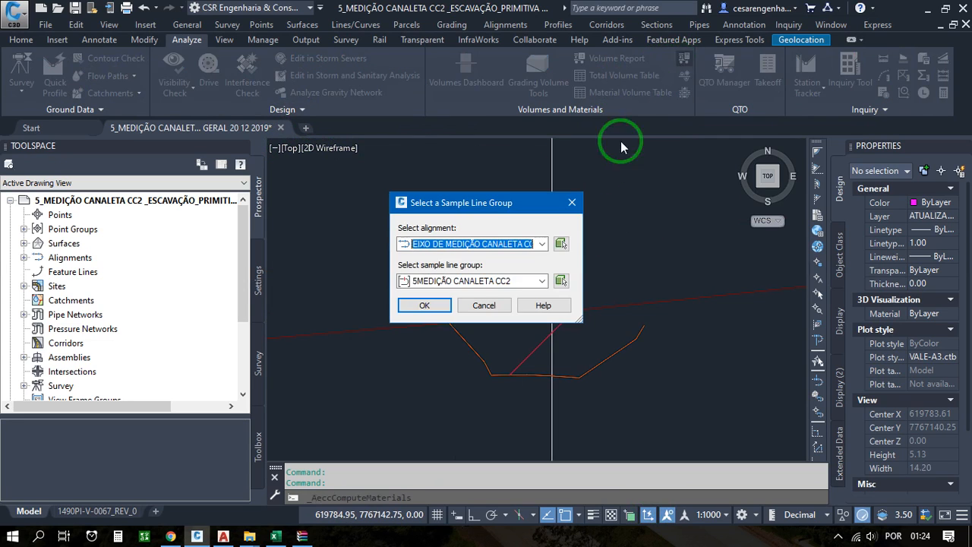
click(444, 315)
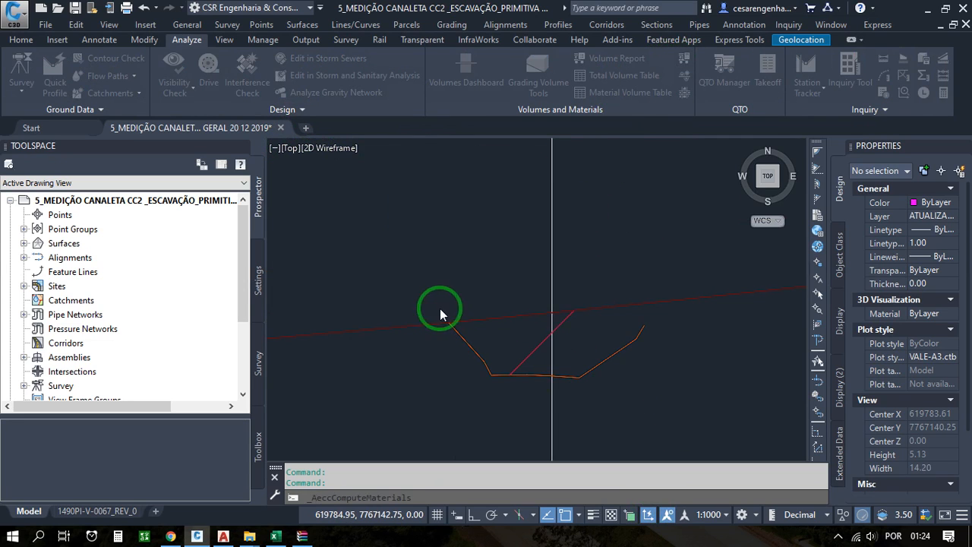
click(703, 159)
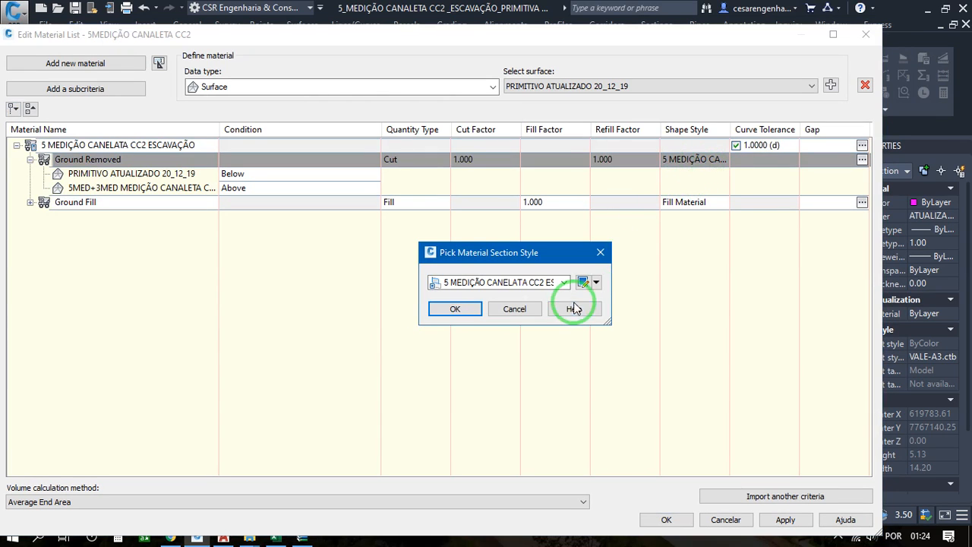
click(591, 282)
click(610, 328)
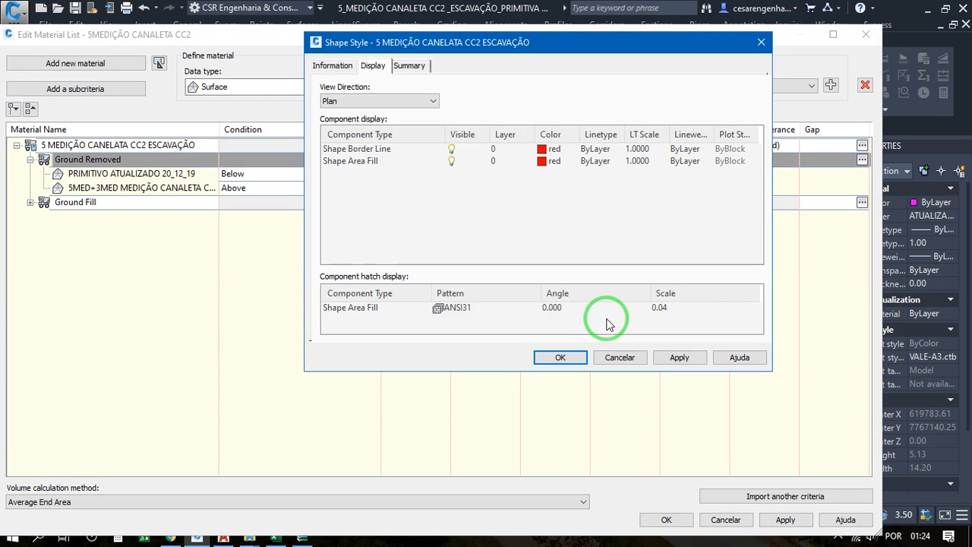
Step: Set the Shape Area Fill hatch scale to 0.04 for the Section view direction, then save the style and the material list
click(380, 101)
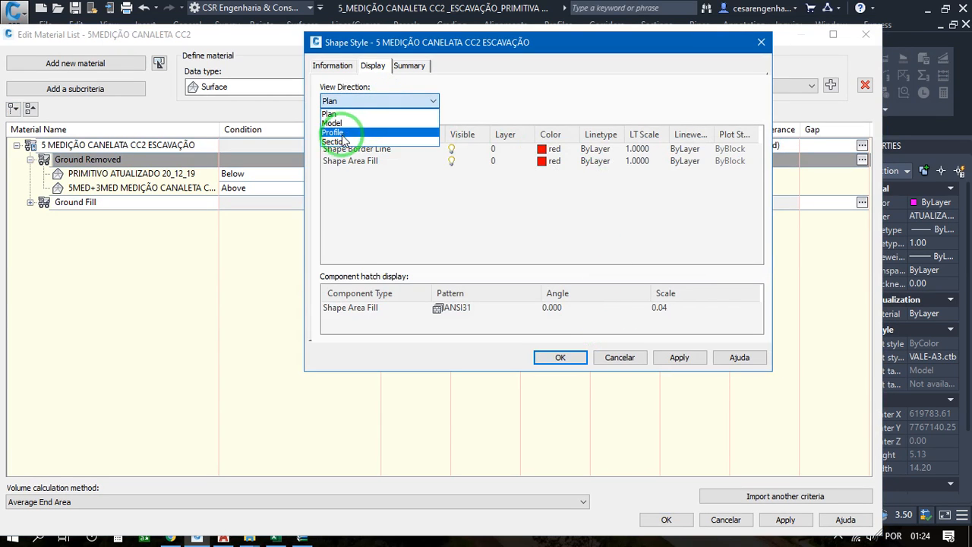
click(335, 142)
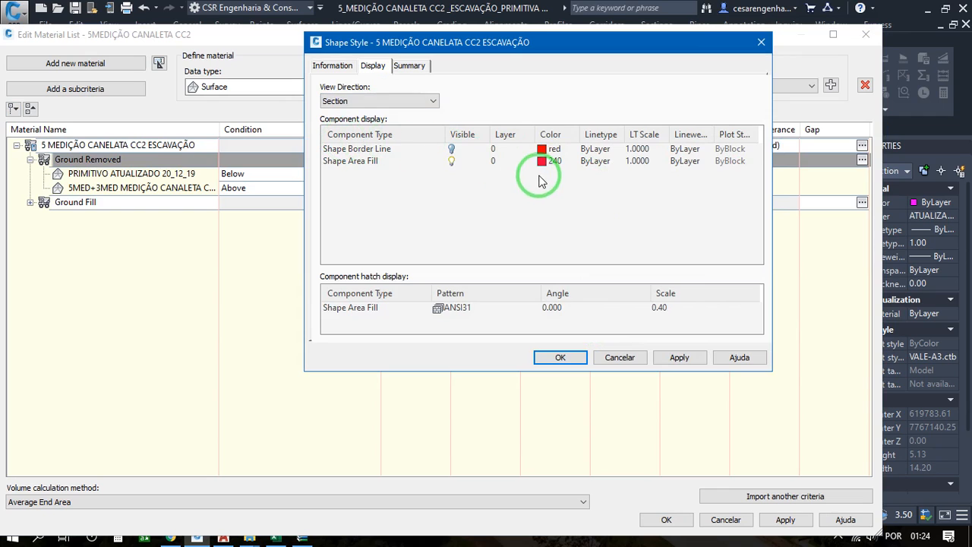
click(659, 309)
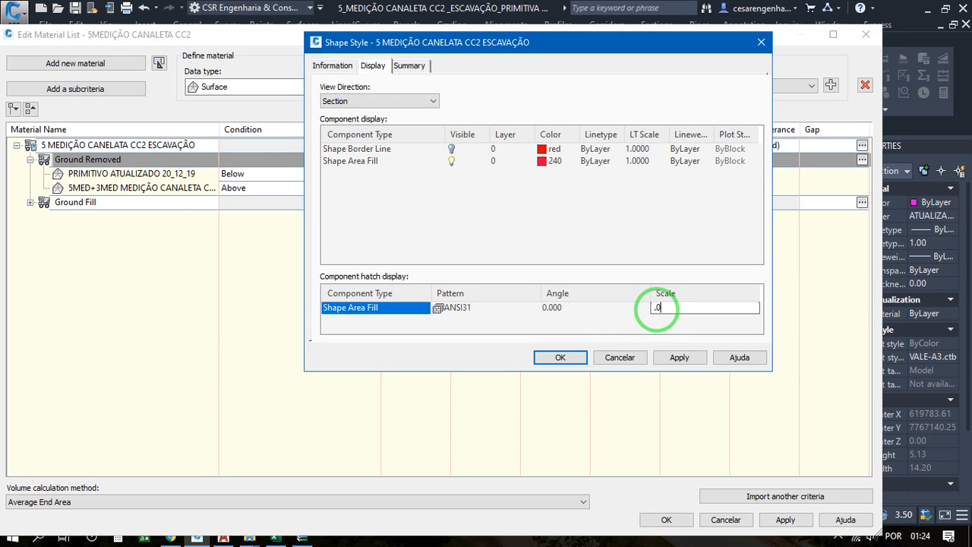
click(380, 102)
click(543, 240)
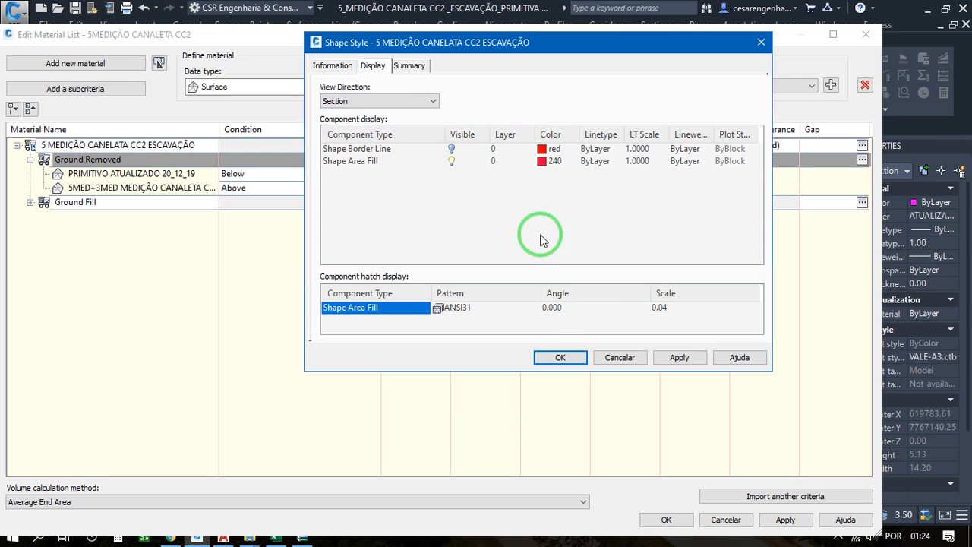
click(559, 358)
click(463, 307)
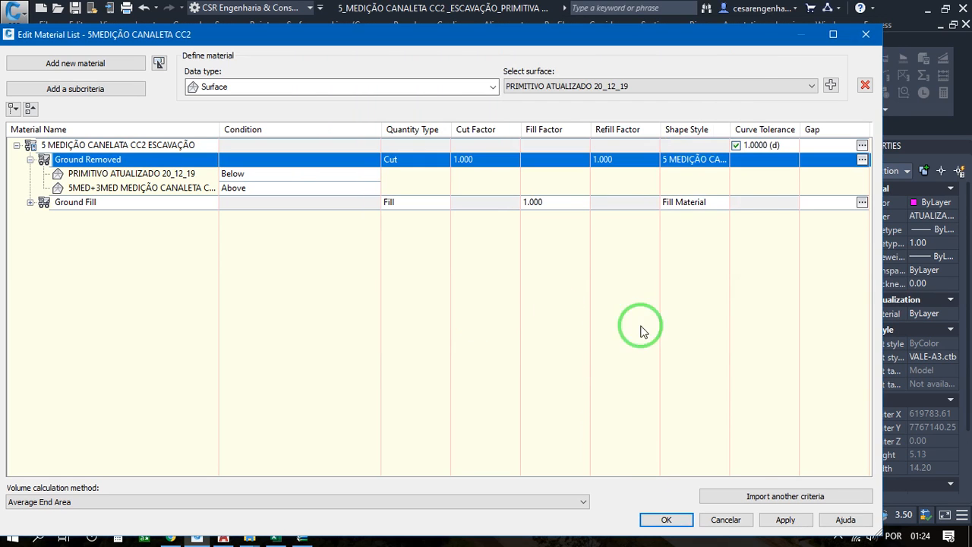
click(680, 522)
Step: Open the shape style of the small green Ground Fill material section beside the excavation hatch for editing
scroll(501, 303, down, 10)
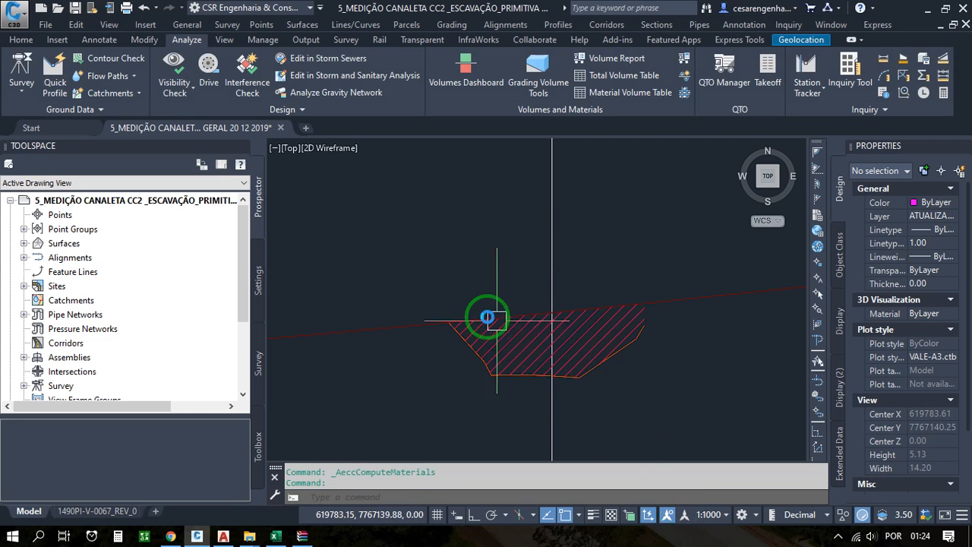
scroll(517, 222, up, 10)
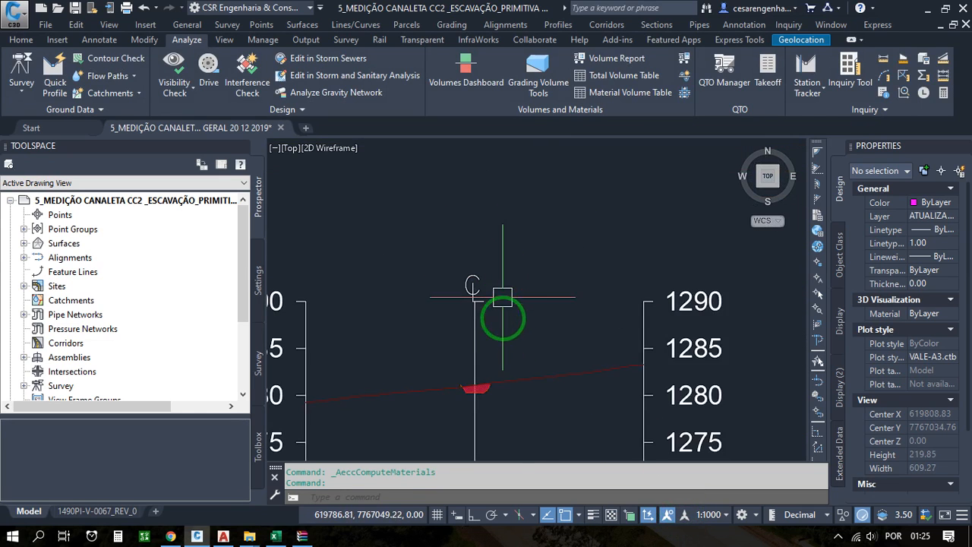
scroll(499, 314, down, 2)
middle_drag(462, 386, 616, 296)
scroll(616, 296, up, 5)
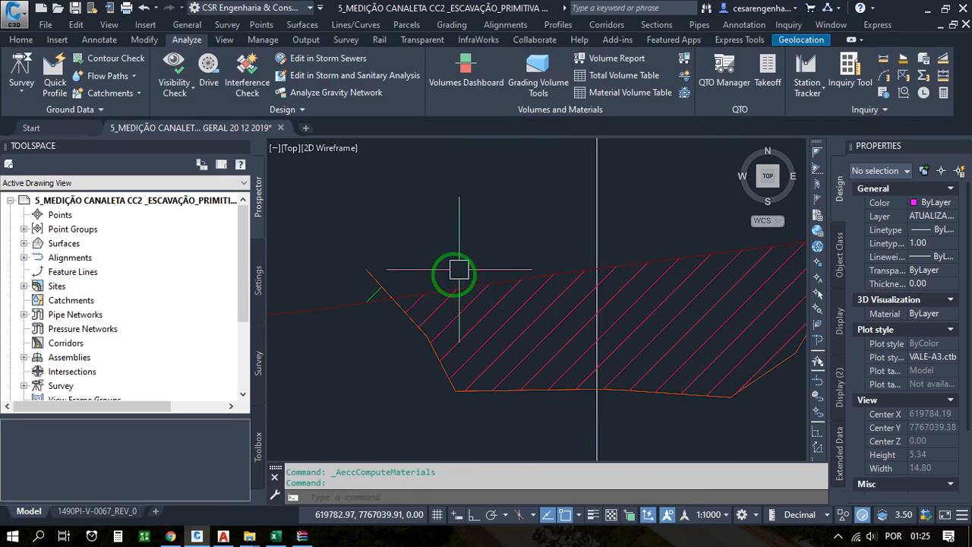
click(403, 294)
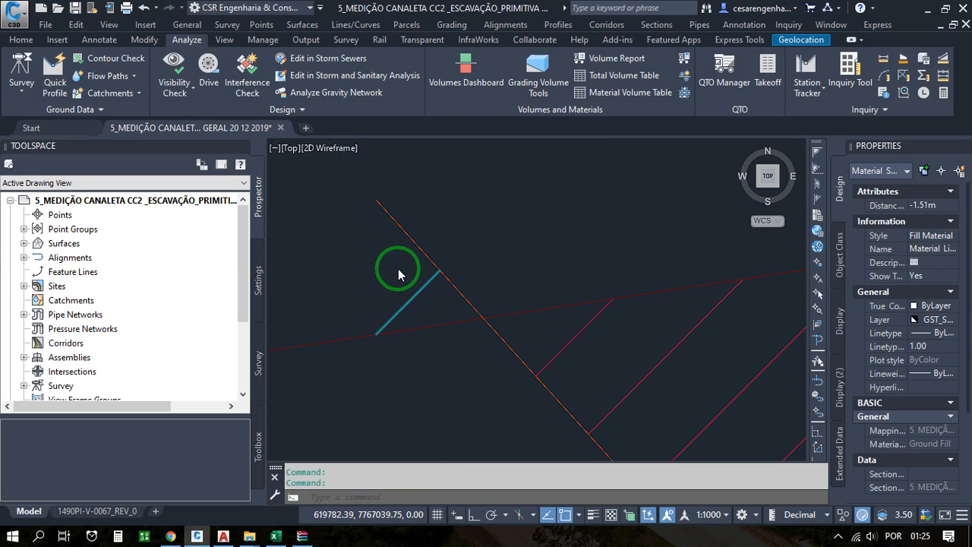
right_click(436, 286)
click(506, 441)
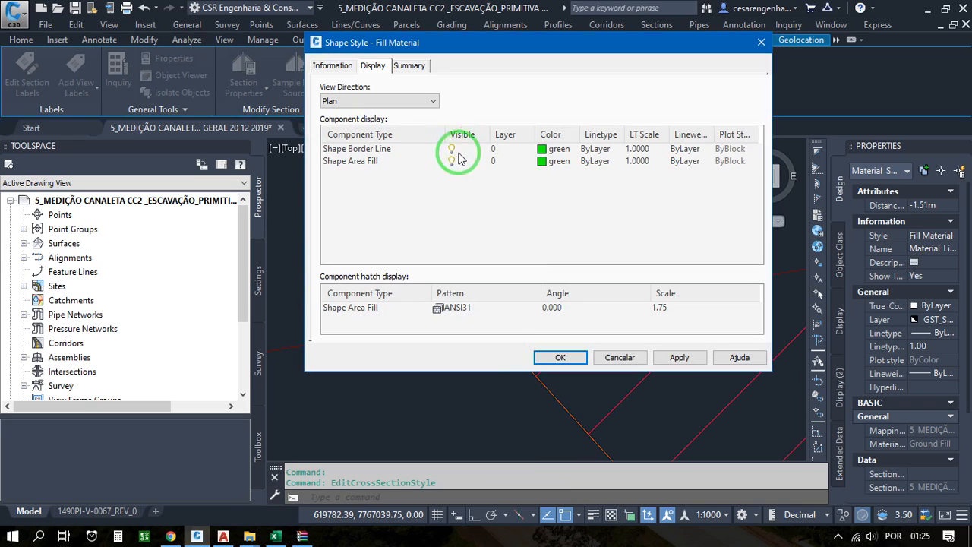
Step: Hide the Shape Area Fill component for the Section view direction of the Fill Material style and save it
click(405, 102)
click(383, 144)
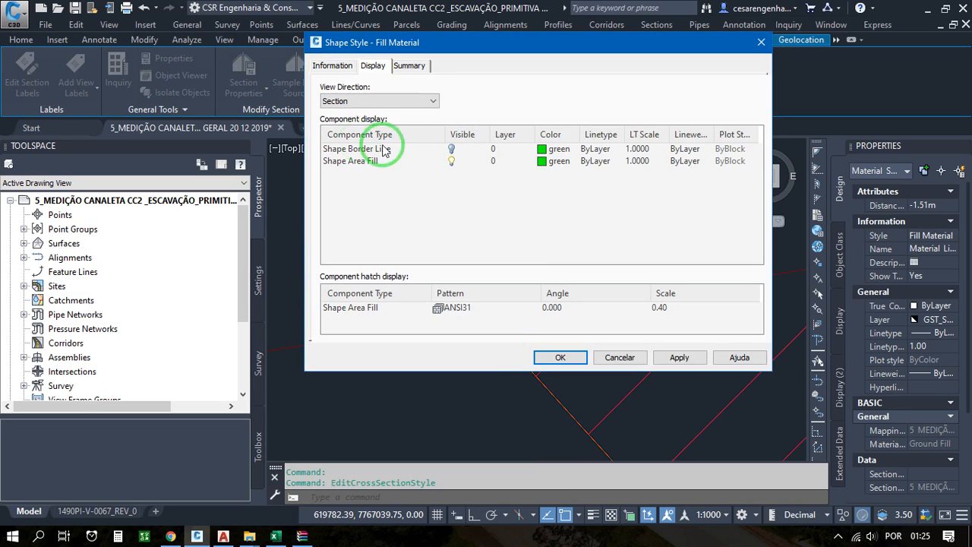
click(451, 163)
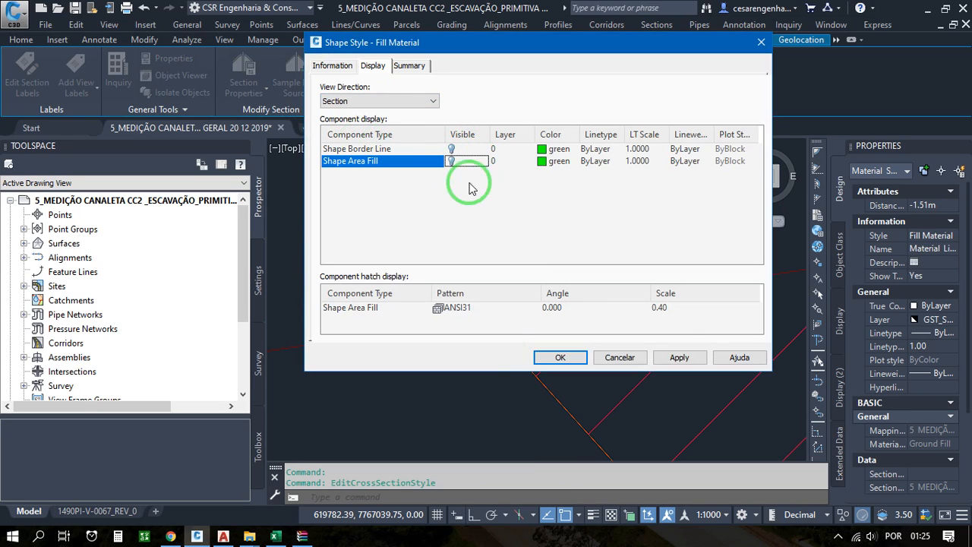
click(674, 358)
click(561, 357)
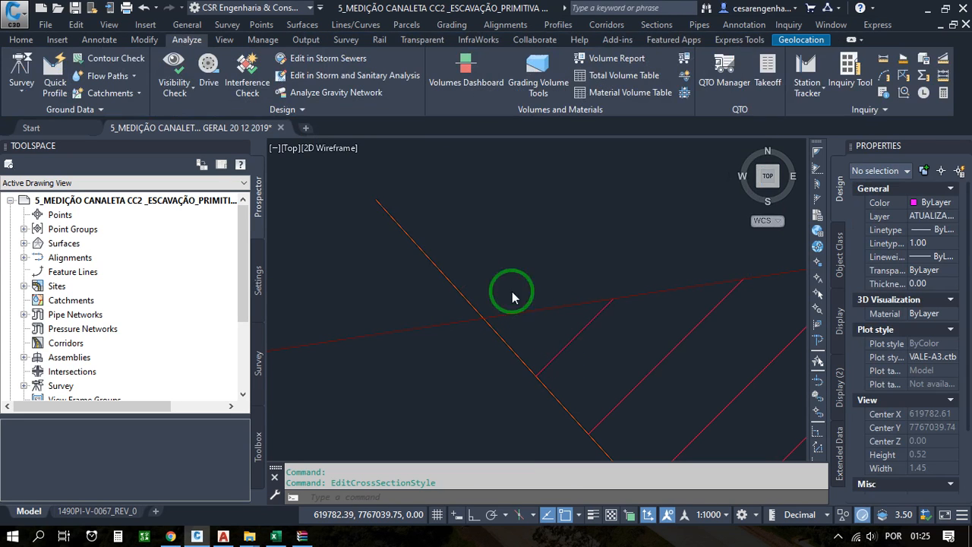
Step: Examine the excavation hatch in the neighbouring section views and the arrangement of the sections on the sheet
scroll(455, 274, down, 5)
scroll(634, 329, down, 6)
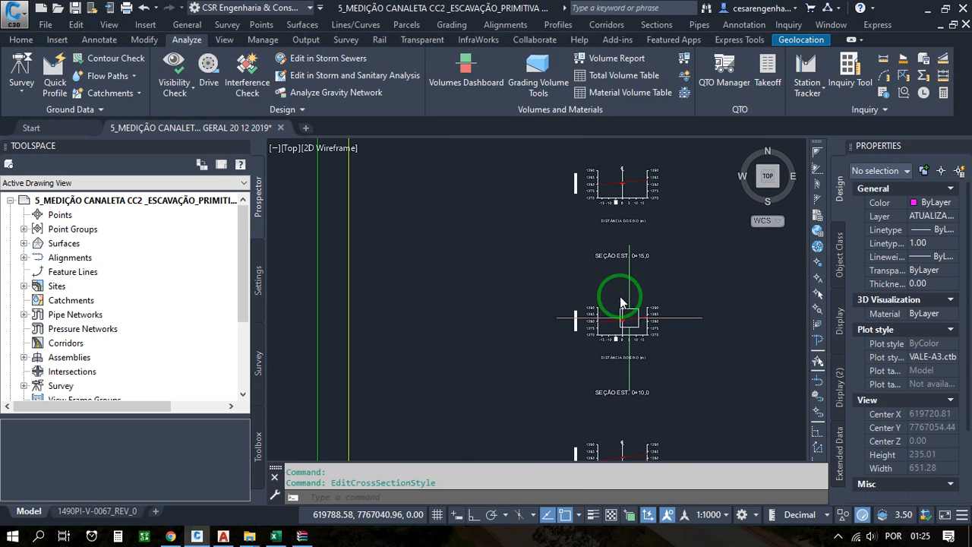
key(Escape)
scroll(626, 184, up, 4)
middle_drag(627, 182, 562, 278)
scroll(540, 223, down, 5)
scroll(647, 311, down, 2)
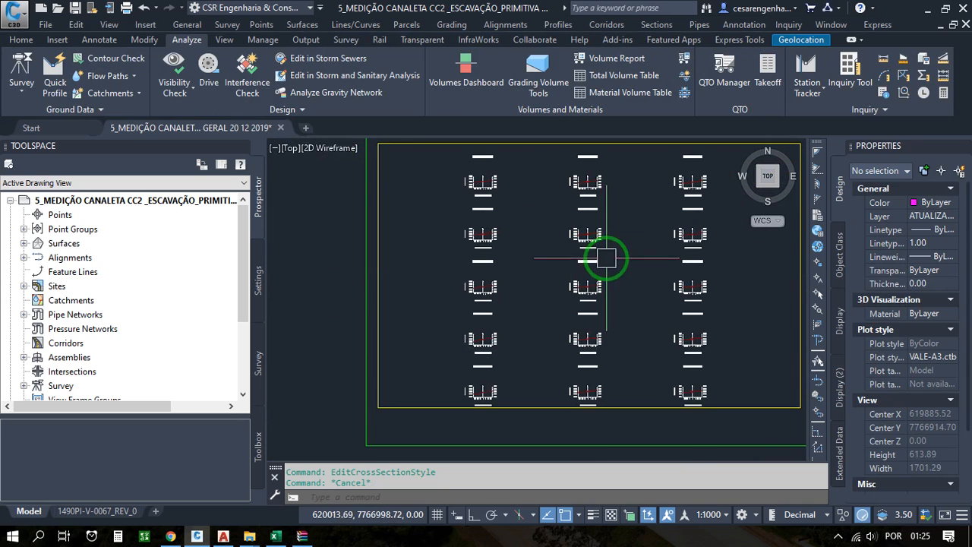
Step: Set the plot area's vertical major grid spacing to 180 mm in the sheet's group plot style SECAO_TRANSVERSAL and apply it
click(446, 172)
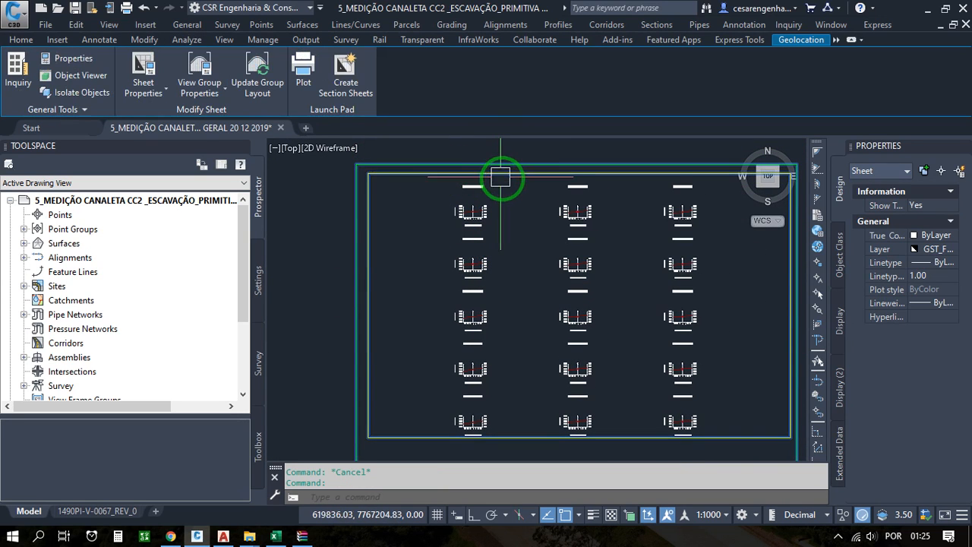
right_click(488, 172)
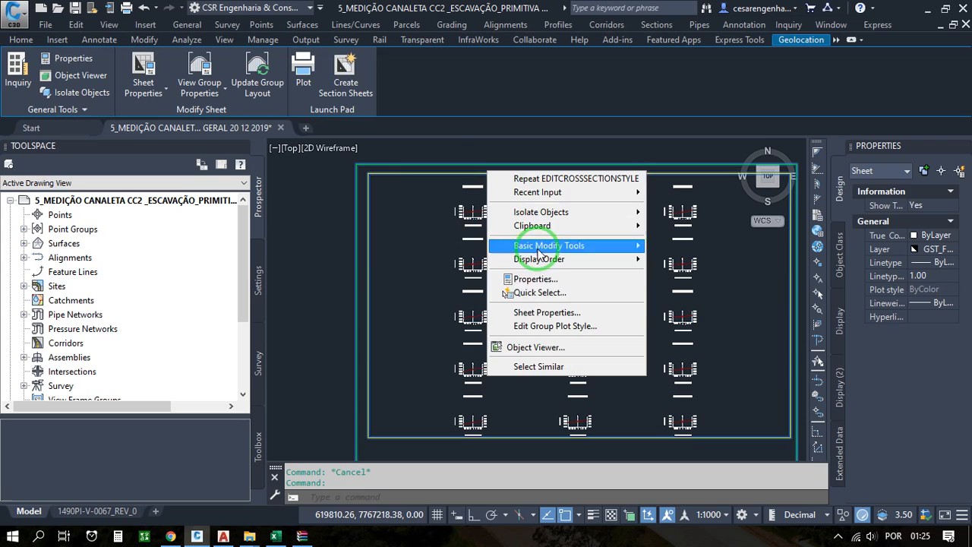
click(558, 326)
double_click(309, 202)
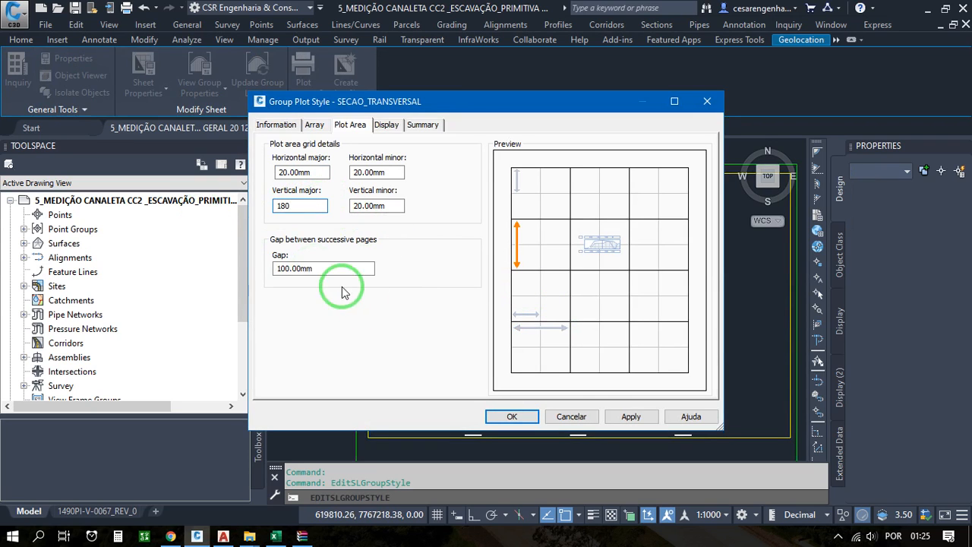
text(180)
click(622, 416)
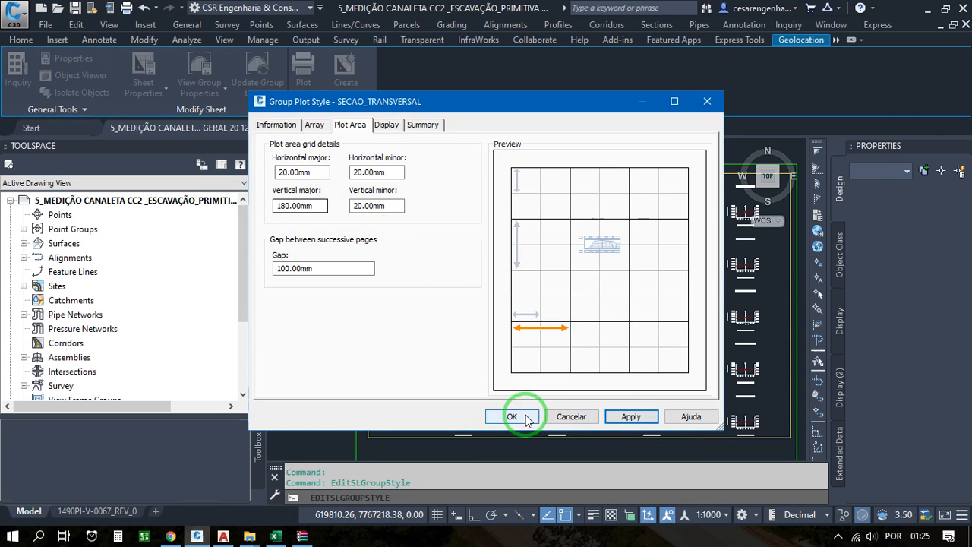
click(512, 417)
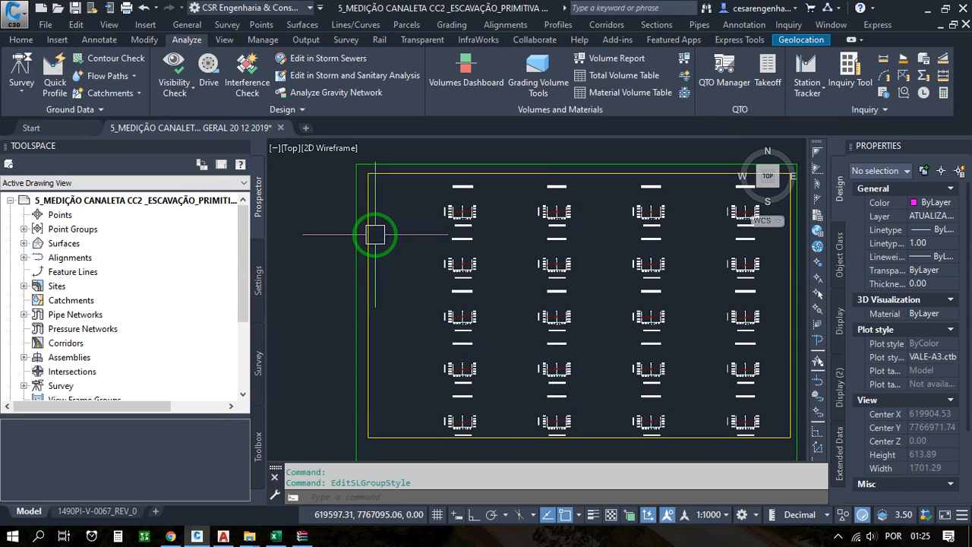
Step: Start a total volume table and copy its VOLUME TOTAL table style under the name 5 MEDIÇÃO CANELATA CC2 ESCAVAÇÃO
scroll(447, 178, up, 6)
scroll(478, 226, down, 5)
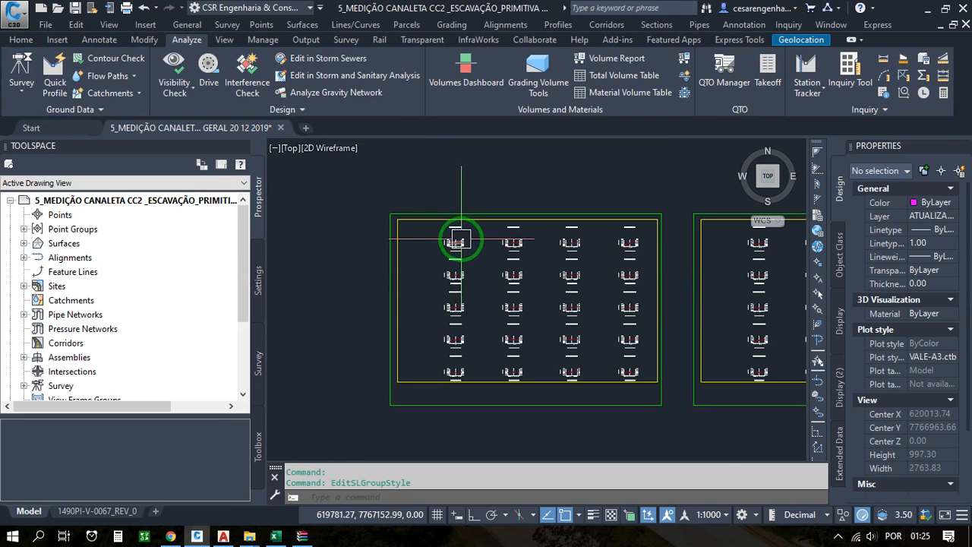
click(606, 81)
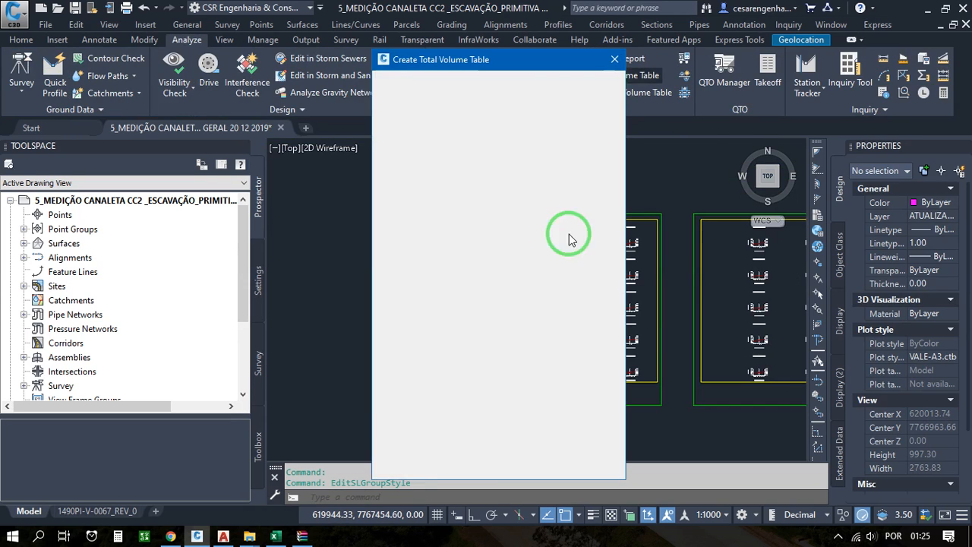
click(592, 97)
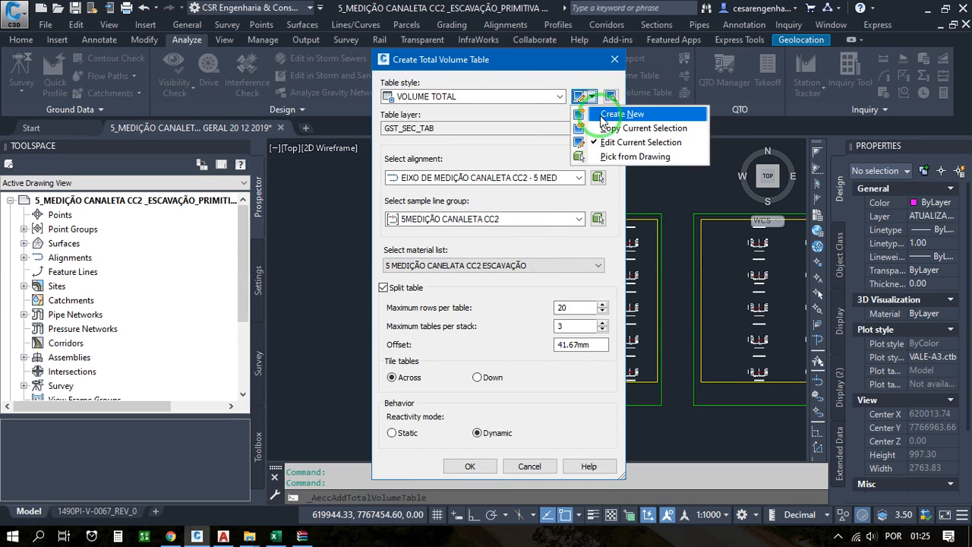
click(614, 127)
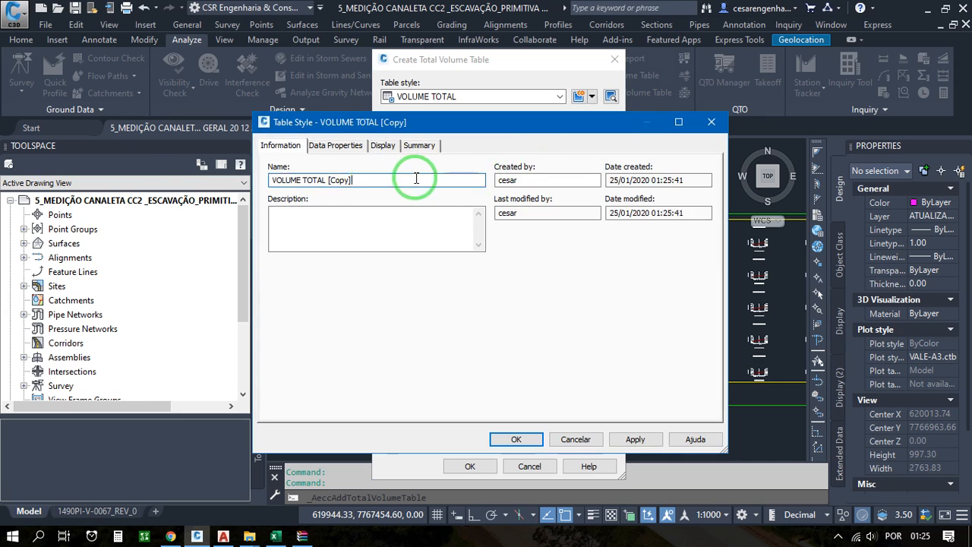
drag(413, 180, 175, 167)
key(ctrl+v)
click(383, 145)
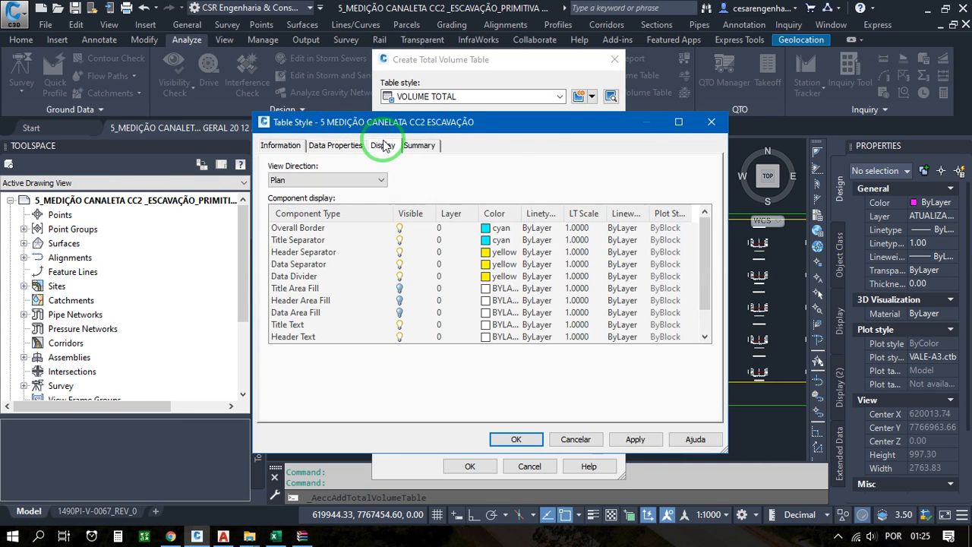
click(516, 438)
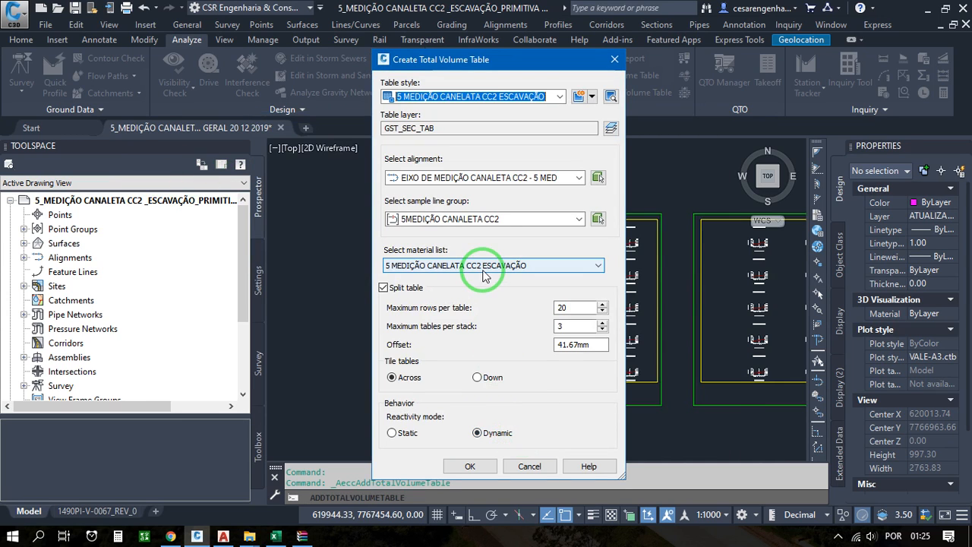
Step: Create the total volume table without splitting it, place it below the first section sheet and inspect its last rows
click(387, 289)
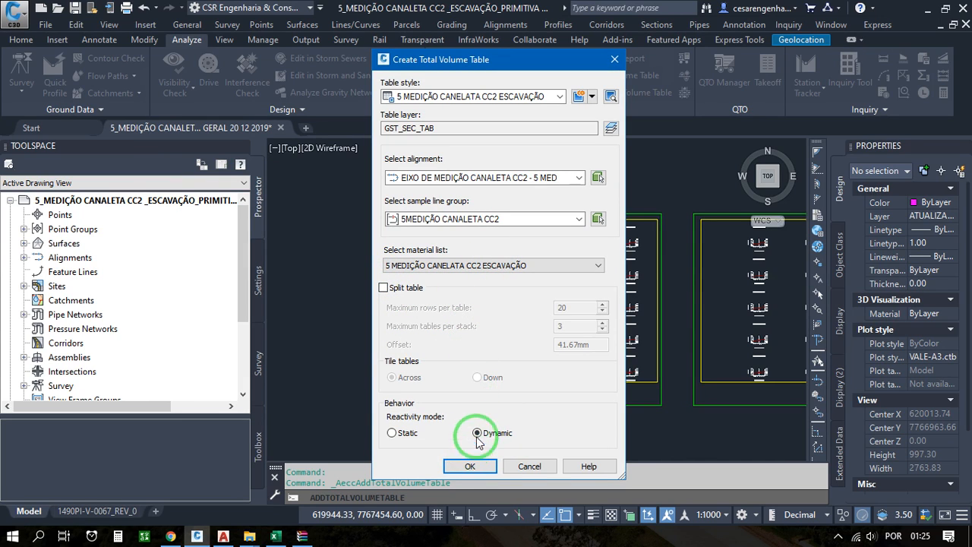
click(470, 467)
scroll(486, 283, down, 4)
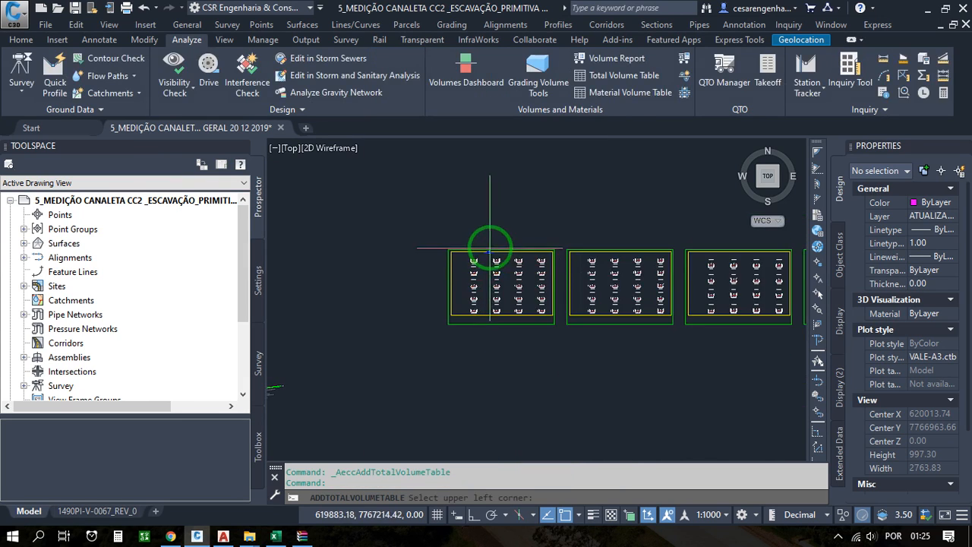
scroll(481, 413, up, 4)
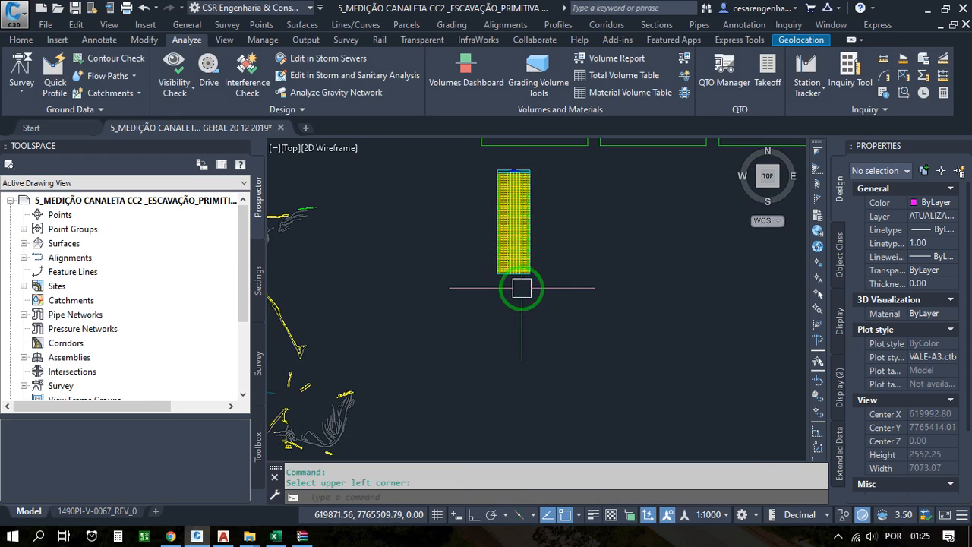
scroll(517, 217, up, 5)
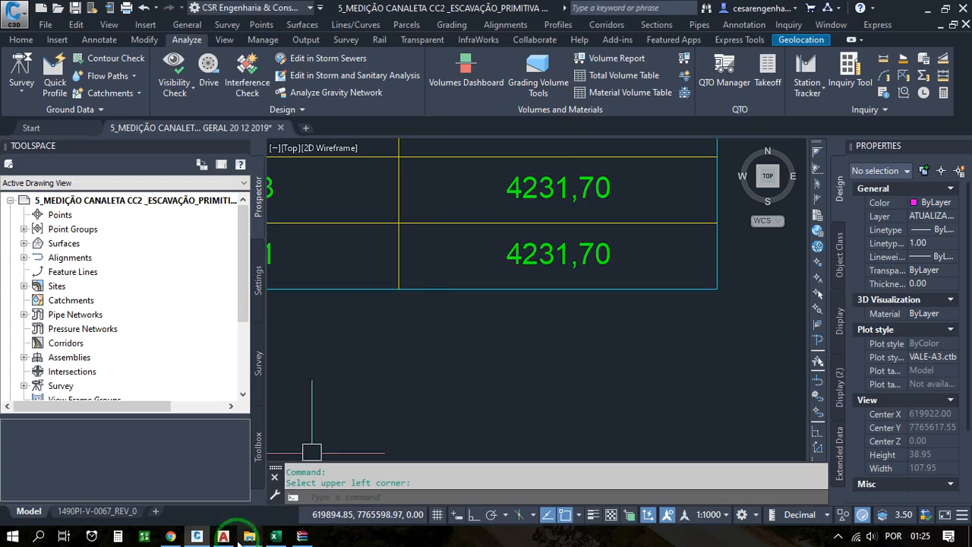
Step: Compare the final cumulative volume in the 3 MEDIÇÃO CANALETA CC2 drawing's table with the one in the measurement 5 drawing's total volume table
click(219, 537)
scroll(372, 334, down, 8)
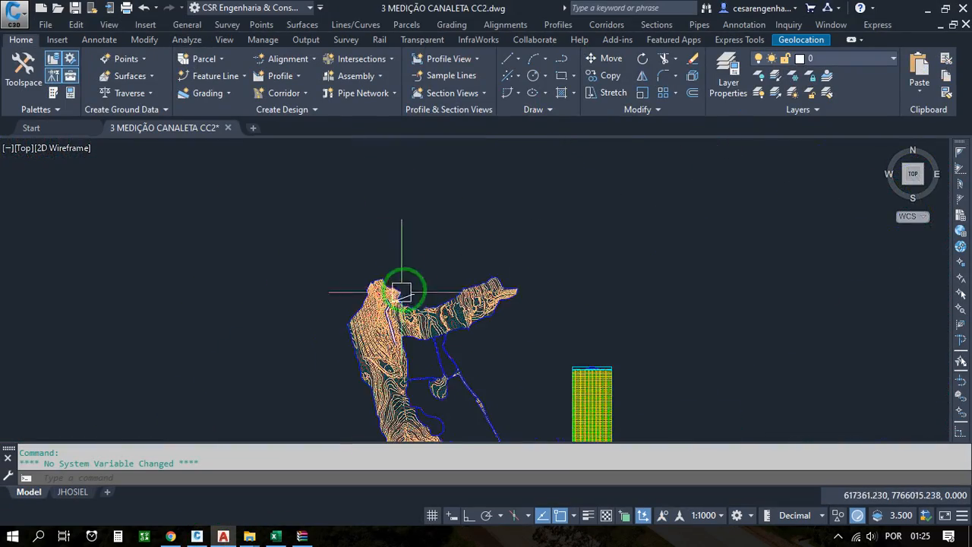
scroll(582, 410, up, 12)
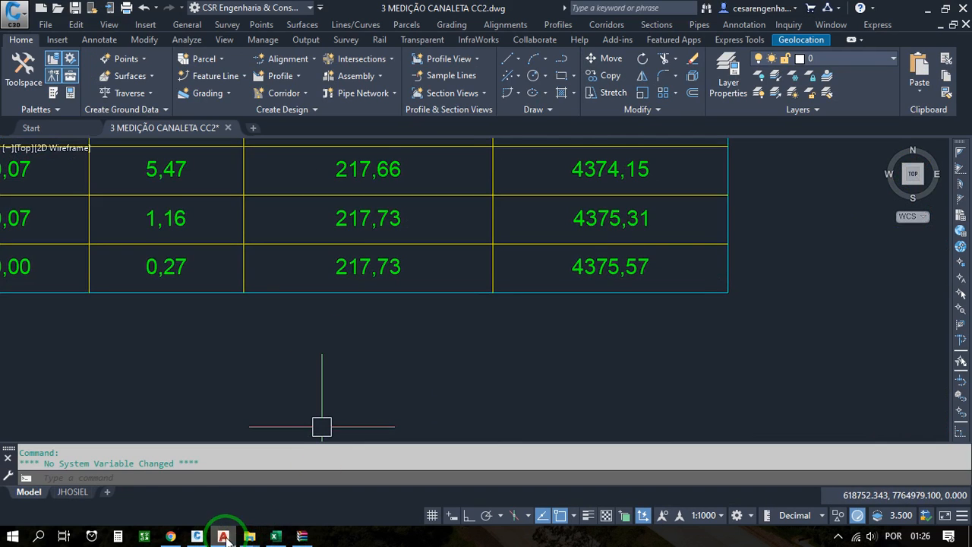
click(196, 536)
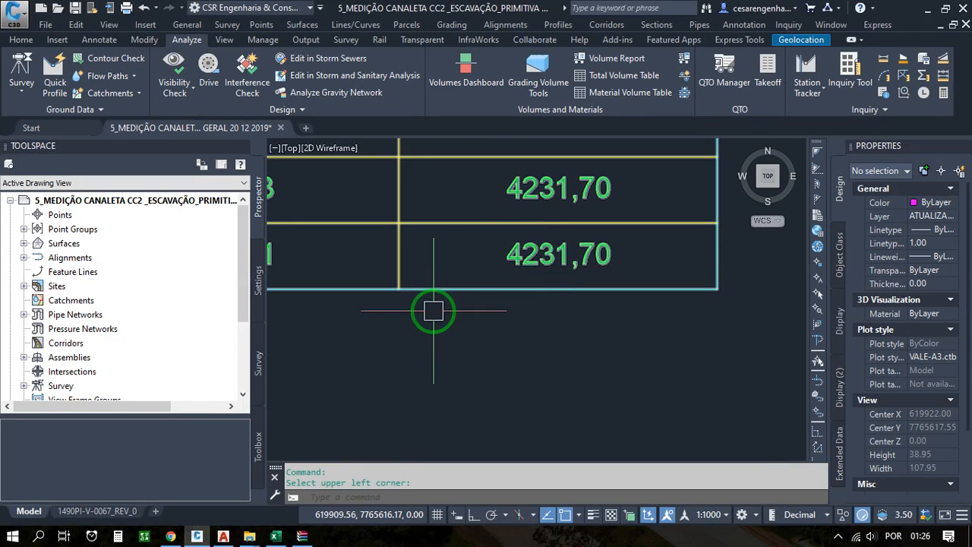
scroll(449, 321, down, 5)
scroll(490, 323, up, 3)
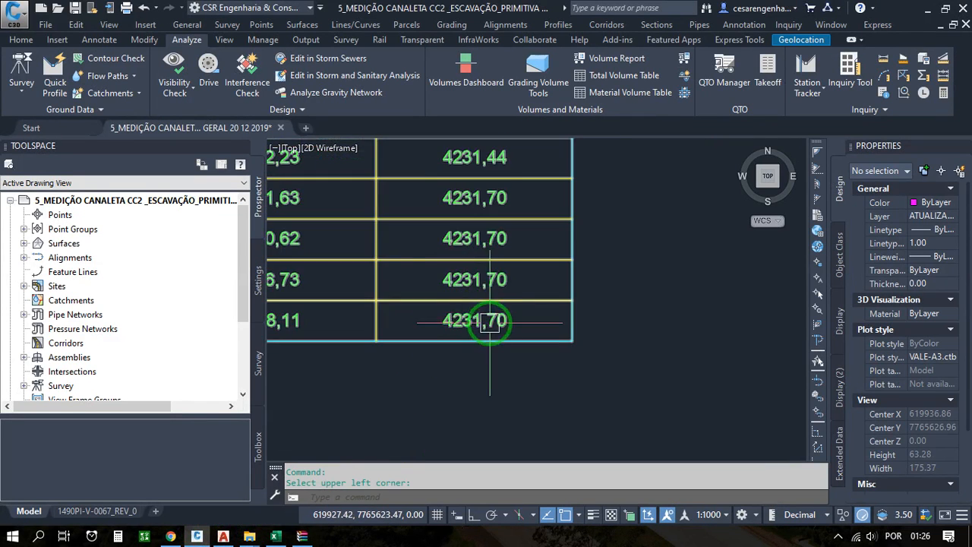
scroll(490, 322, up, 4)
scroll(428, 328, up, 4)
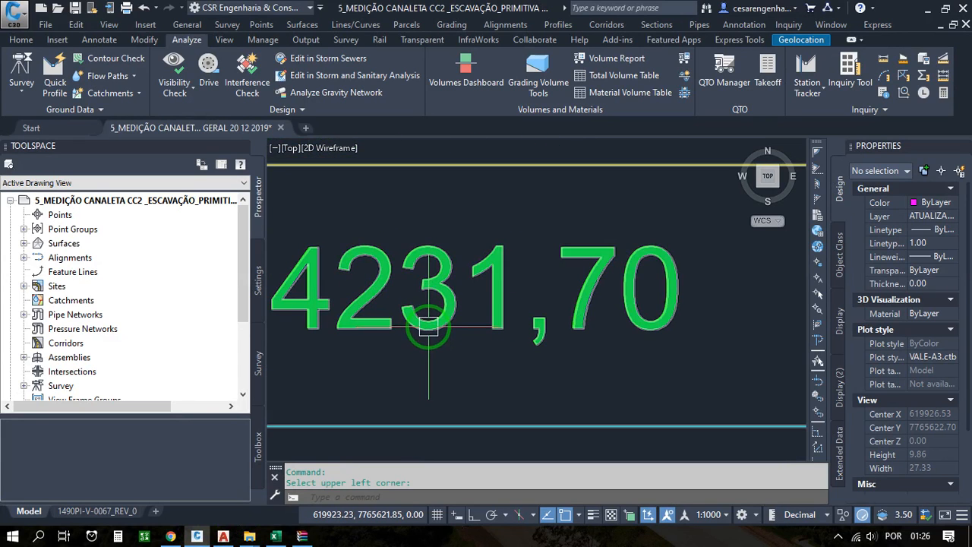
scroll(428, 328, down, 5)
Step: Switch to the 3 MEDIÇÃO CANALETA CC2 drawing and examine the channel on the terrain surface up to the CC1 label
click(223, 536)
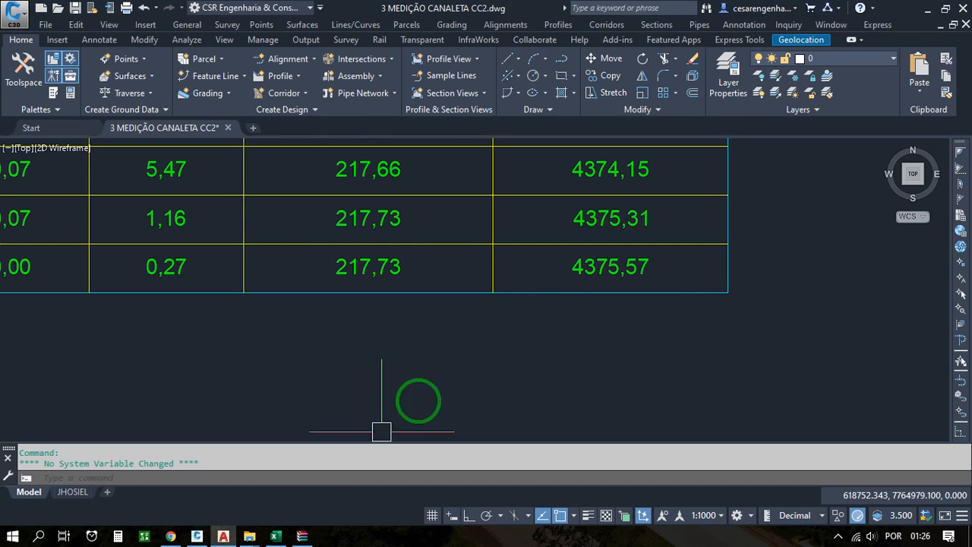
scroll(503, 313, down, 6)
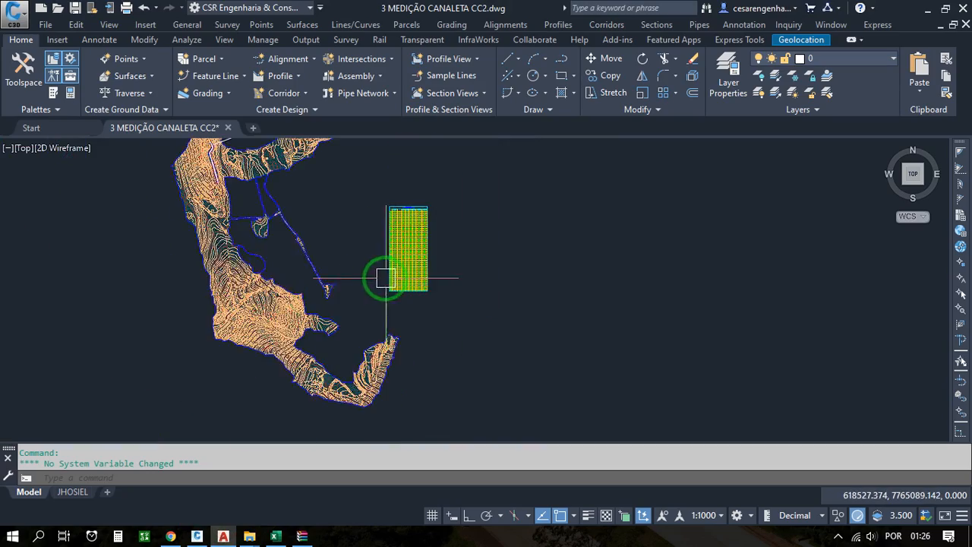
scroll(278, 316, up, 2)
scroll(278, 316, up, 10)
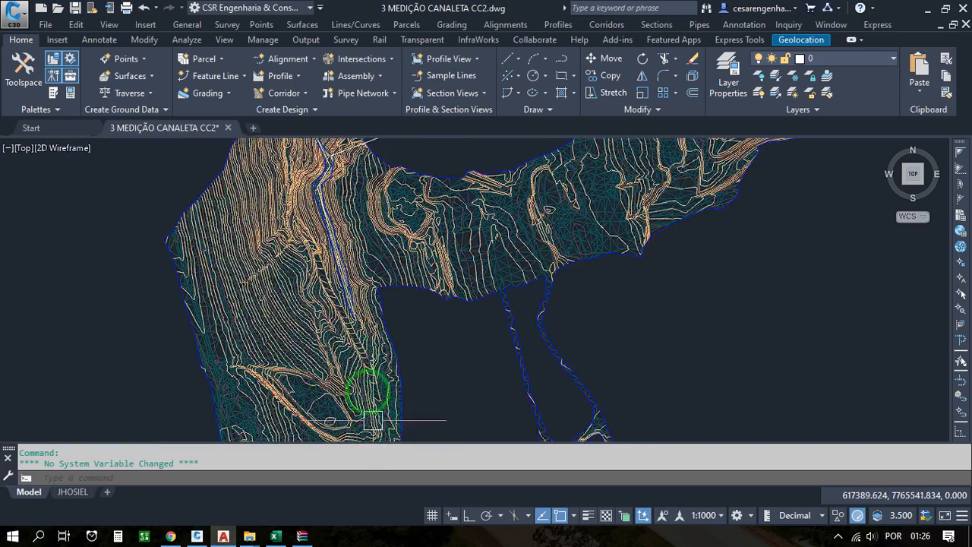
scroll(372, 315, down, 9)
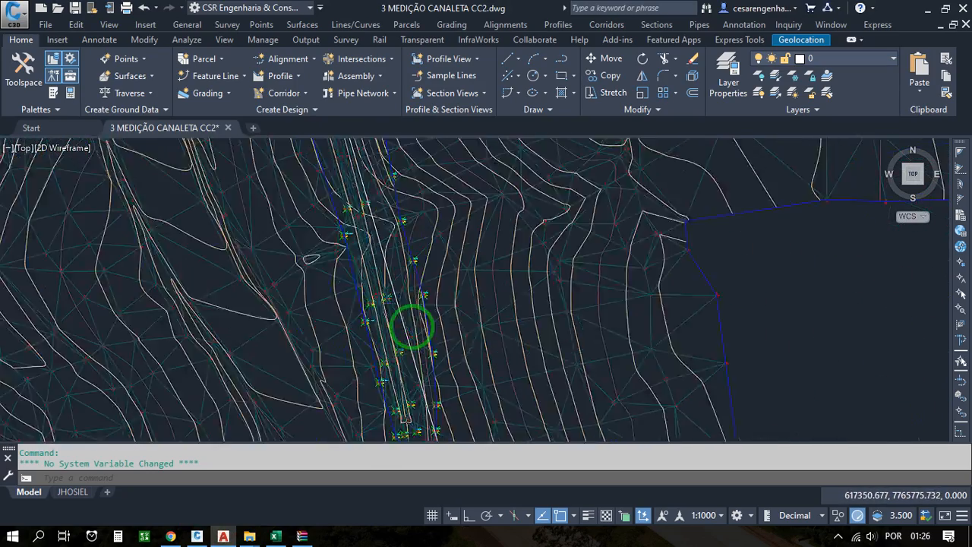
scroll(387, 304, up, 4)
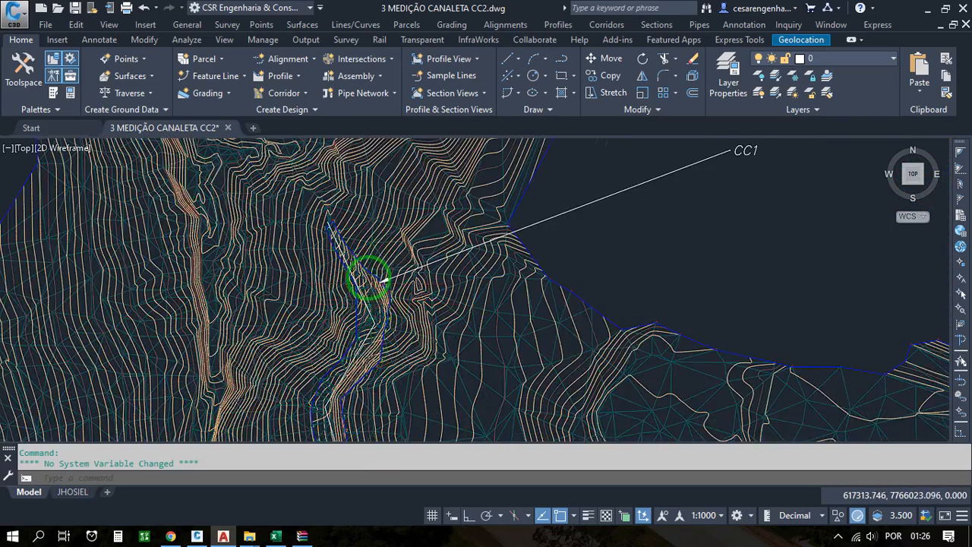
scroll(369, 273, up, 5)
scroll(426, 242, down, 3)
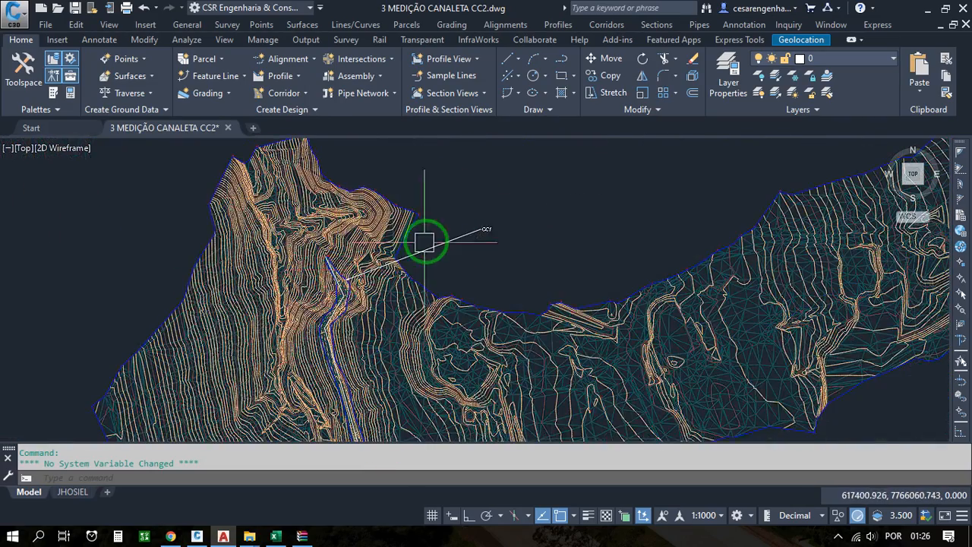
scroll(438, 231, up, 5)
scroll(427, 239, down, 6)
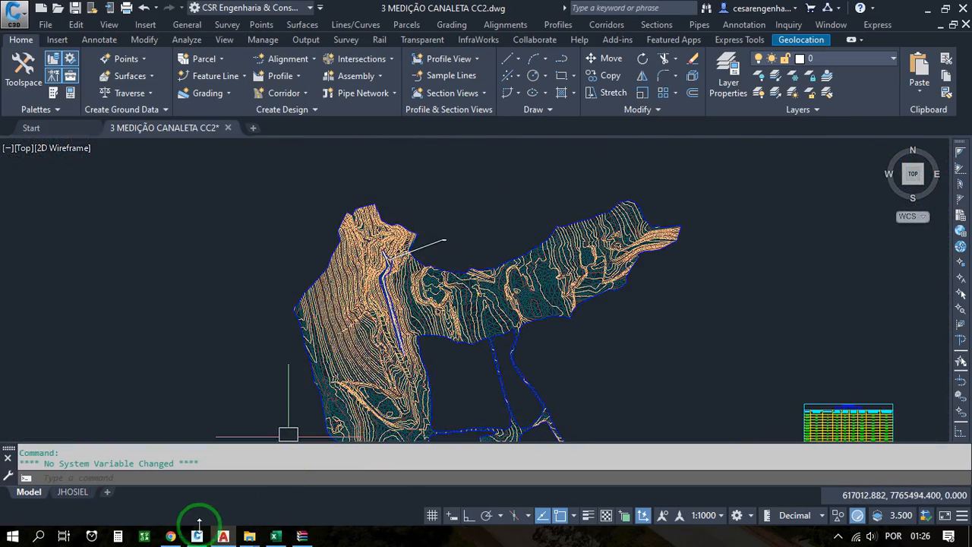
click(172, 535)
click(892, 12)
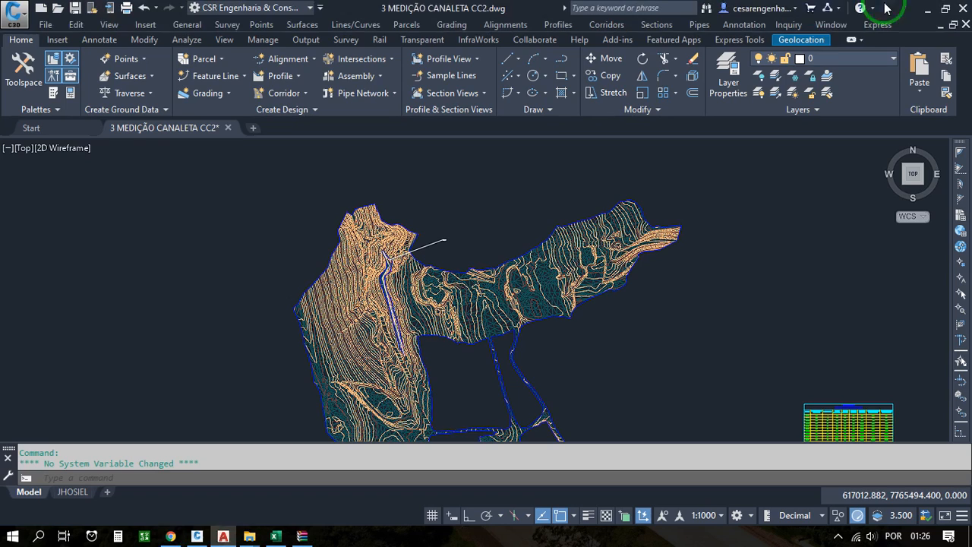
click(172, 536)
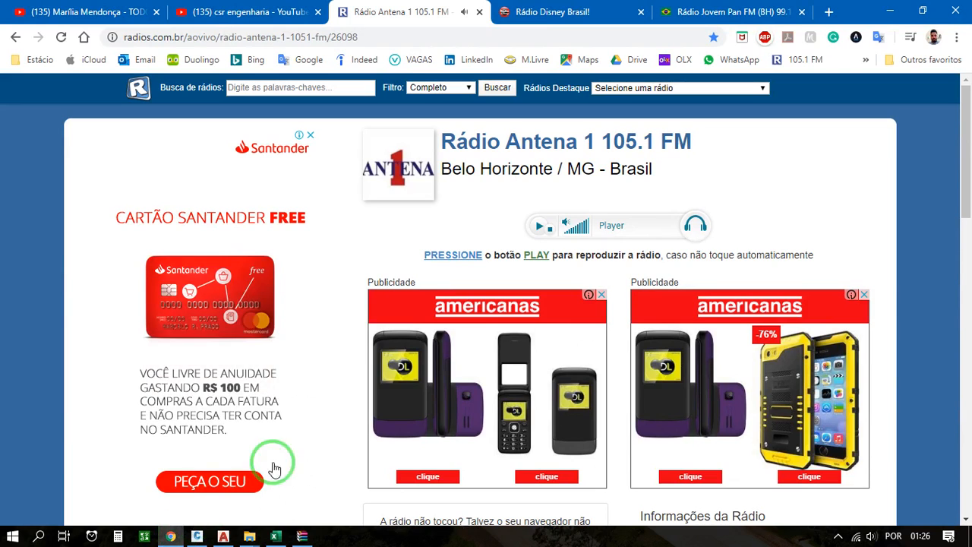
click(920, 9)
click(891, 11)
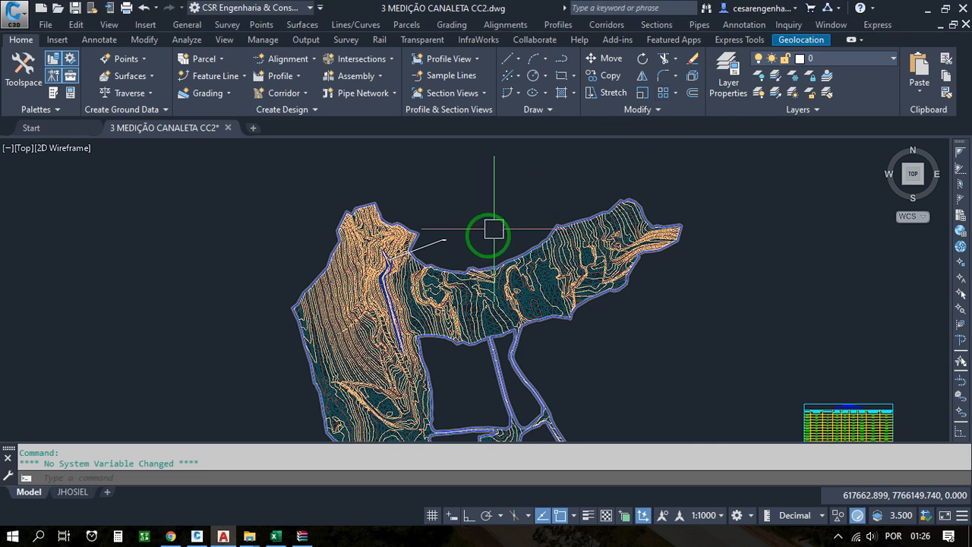